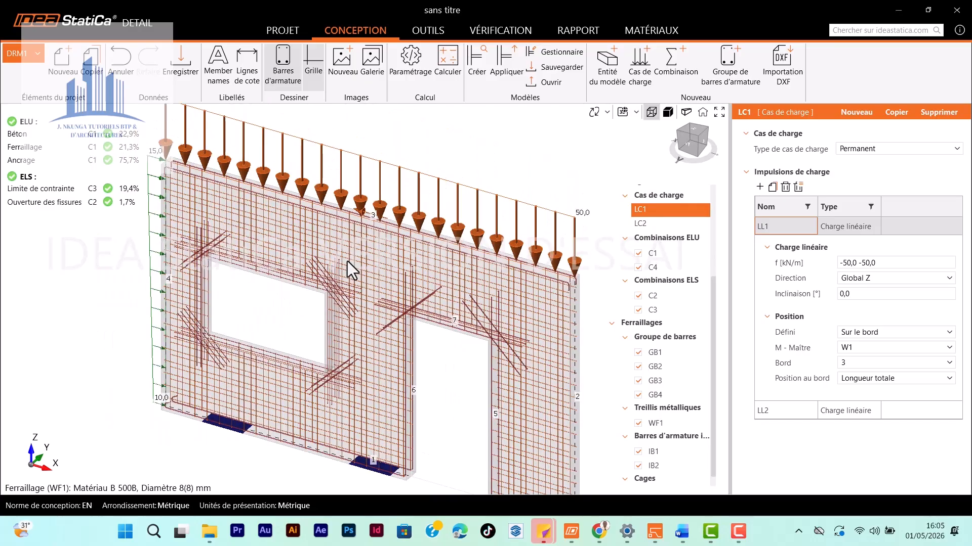
Step: Examine the reinforced wall model with its window and door openings, rebar layout, supports and line loads
{"action": "scroll", "coordinate": [346, 262], "scroll_direction": "down", "scroll_amount": 3}
{"action": "scroll", "coordinate": [345, 277], "scroll_direction": "up", "scroll_amount": 3}
{"action": "scroll", "coordinate": [346, 276], "scroll_direction": "down", "scroll_amount": 2}
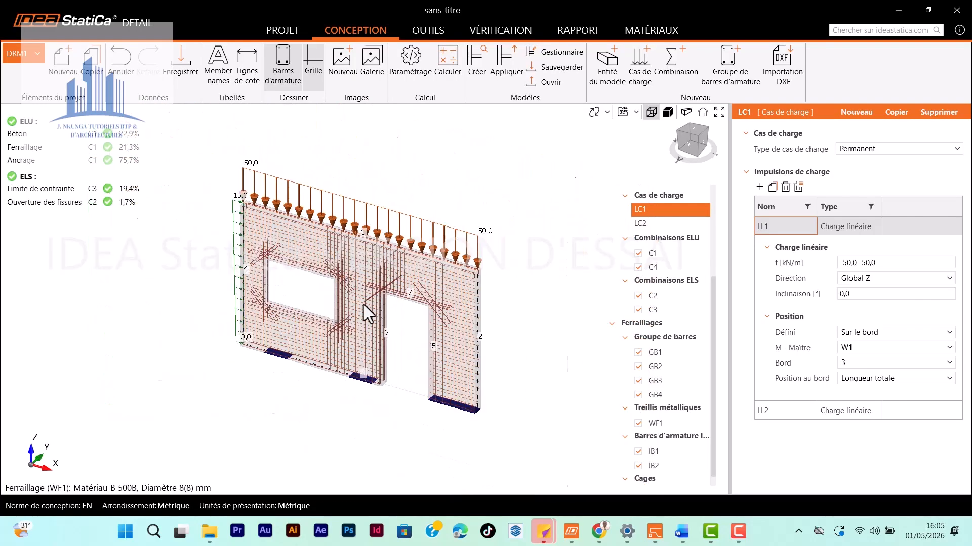
{"action": "scroll", "coordinate": [364, 305], "scroll_direction": "up", "scroll_amount": 3}
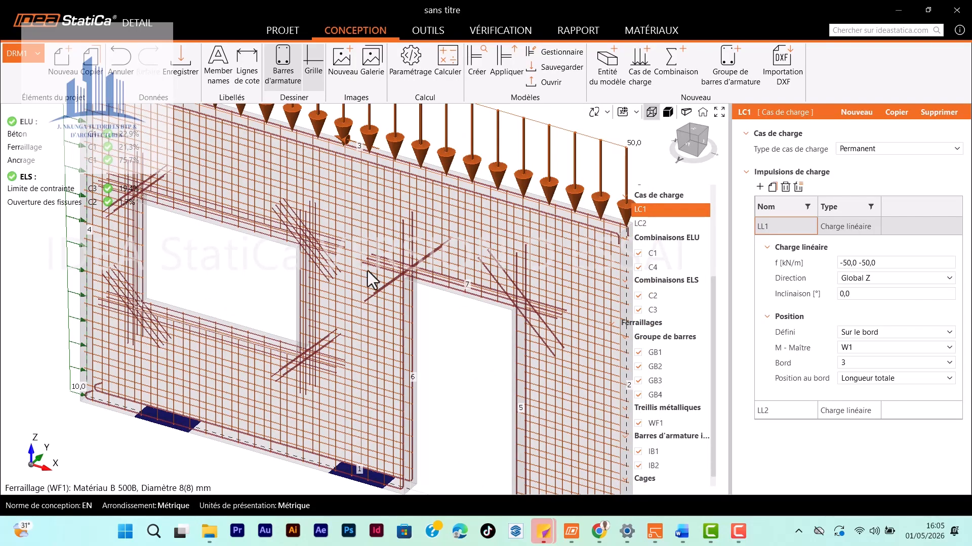
{"action": "scroll", "coordinate": [372, 286], "scroll_direction": "down", "scroll_amount": 2}
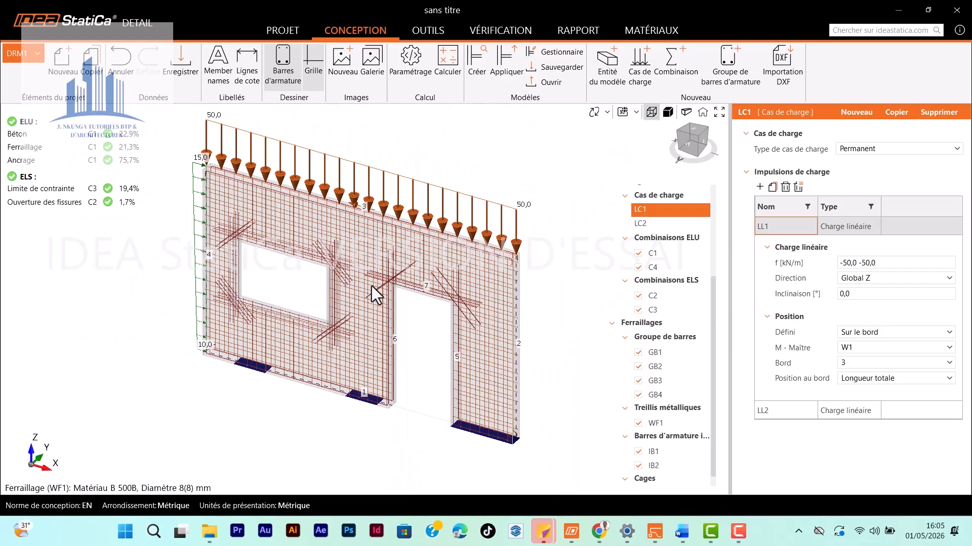
{"action": "scroll", "coordinate": [371, 286], "scroll_direction": "down", "scroll_amount": 2}
{"action": "scroll", "coordinate": [371, 286], "scroll_direction": "up", "scroll_amount": 2}
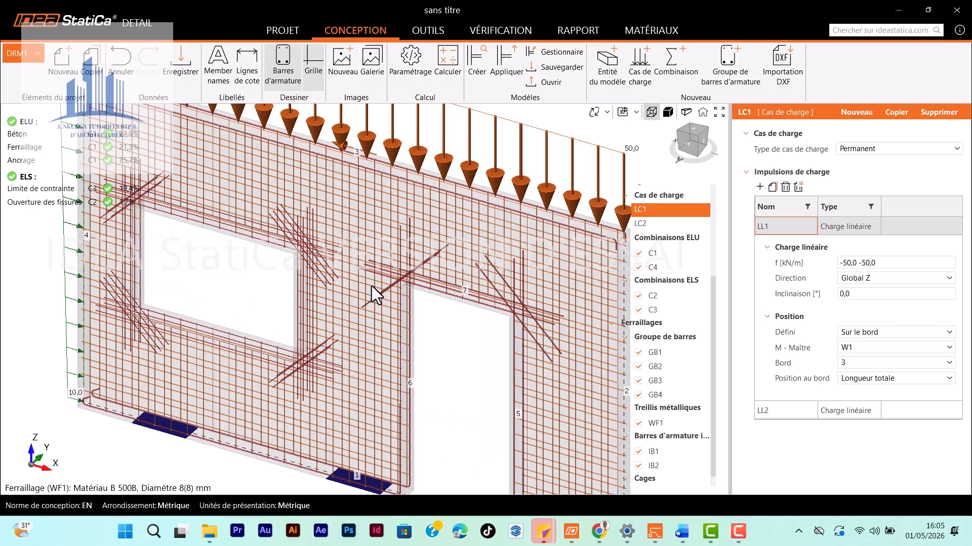
{"action": "scroll", "coordinate": [375, 295], "scroll_direction": "down", "scroll_amount": 2}
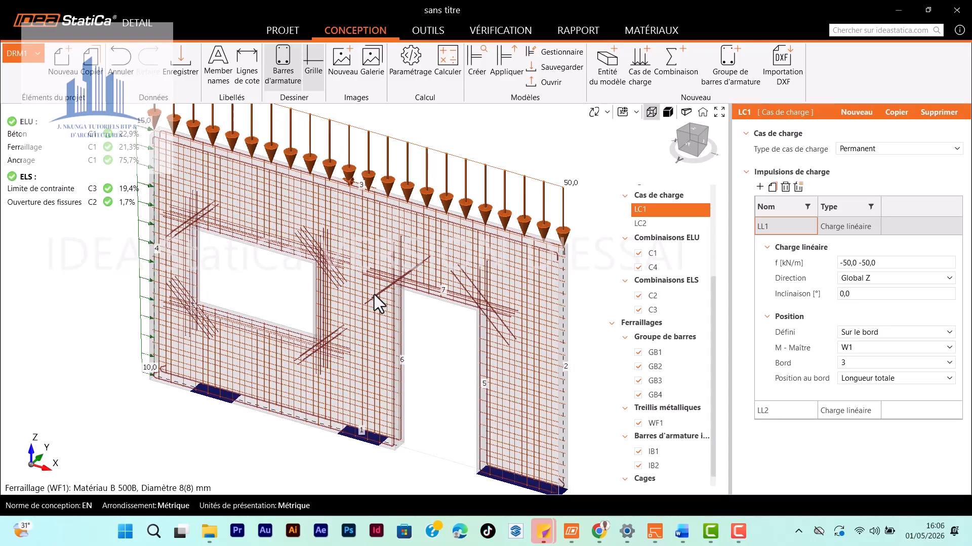
{"action": "scroll", "coordinate": [374, 294], "scroll_direction": "down", "scroll_amount": 2}
{"action": "scroll", "coordinate": [373, 295], "scroll_direction": "up", "scroll_amount": 2}
{"action": "scroll", "coordinate": [374, 294], "scroll_direction": "down", "scroll_amount": 2}
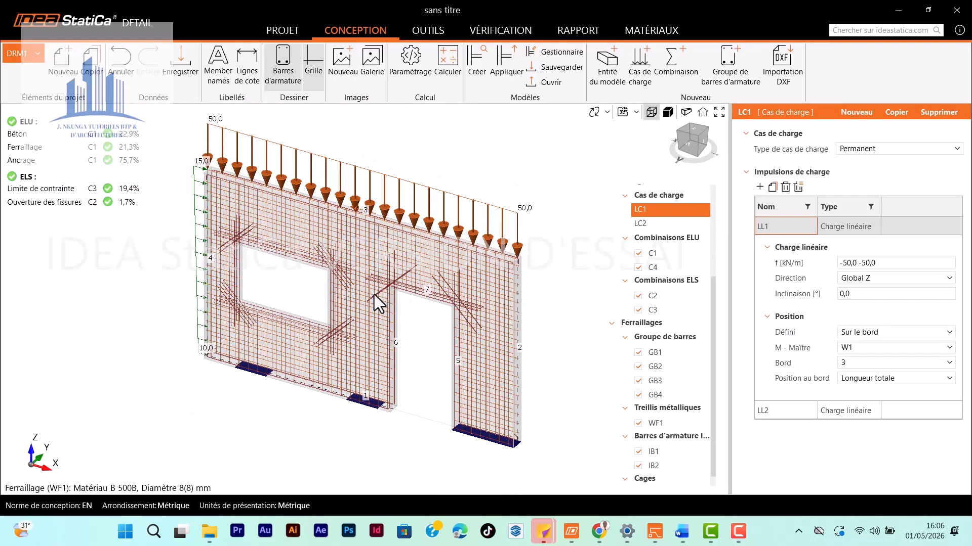
{"action": "scroll", "coordinate": [374, 295], "scroll_direction": "up", "scroll_amount": 1}
{"action": "scroll", "coordinate": [388, 275], "scroll_direction": "down", "scroll_amount": 1}
{"action": "scroll", "coordinate": [387, 275], "scroll_direction": "up", "scroll_amount": 3}
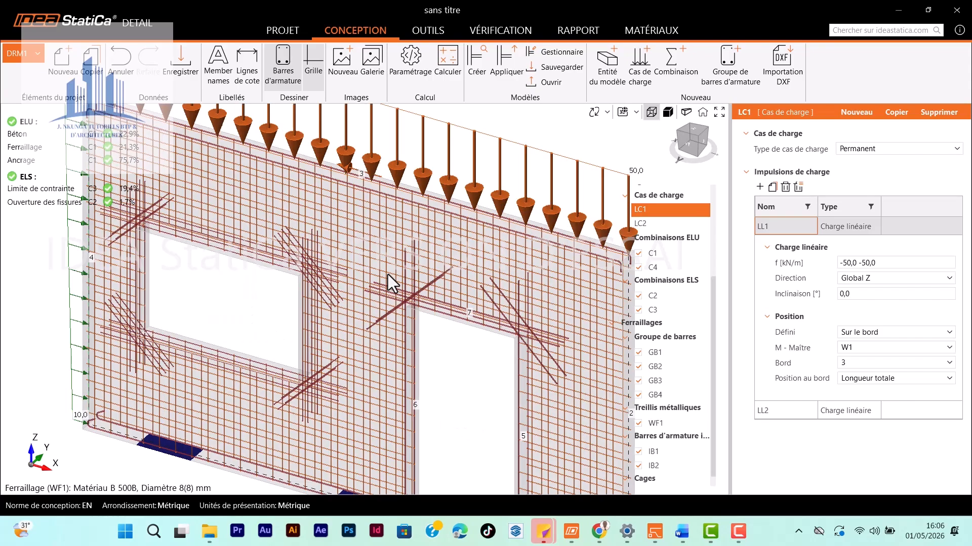
{"action": "scroll", "coordinate": [388, 274], "scroll_direction": "down", "scroll_amount": 2}
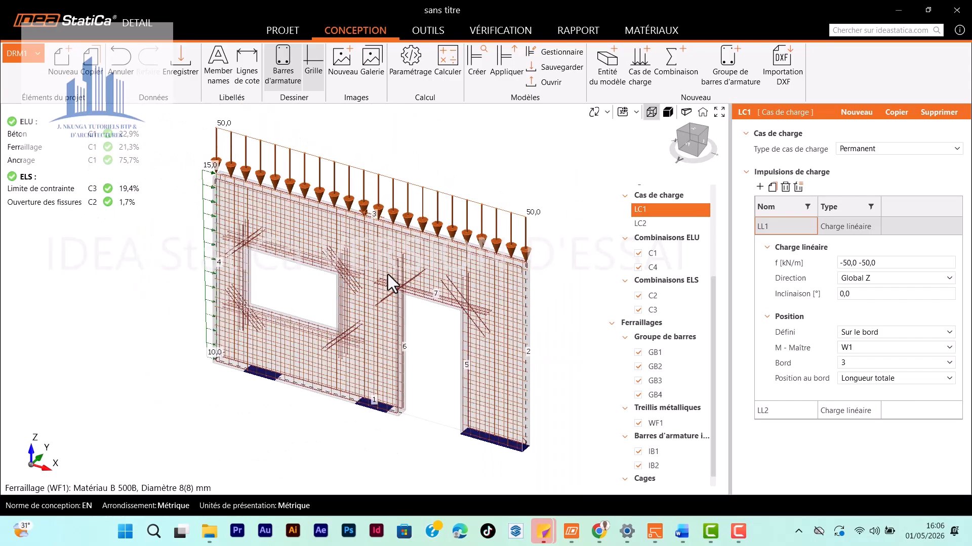
{"action": "scroll", "coordinate": [360, 268], "scroll_direction": "up", "scroll_amount": 1}
{"action": "scroll", "coordinate": [361, 268], "scroll_direction": "up", "scroll_amount": 1}
{"action": "scroll", "coordinate": [364, 275], "scroll_direction": "down", "scroll_amount": 1}
{"action": "scroll", "coordinate": [372, 256], "scroll_direction": "up", "scroll_amount": 1}
{"action": "scroll", "coordinate": [366, 237], "scroll_direction": "down", "scroll_amount": 1}
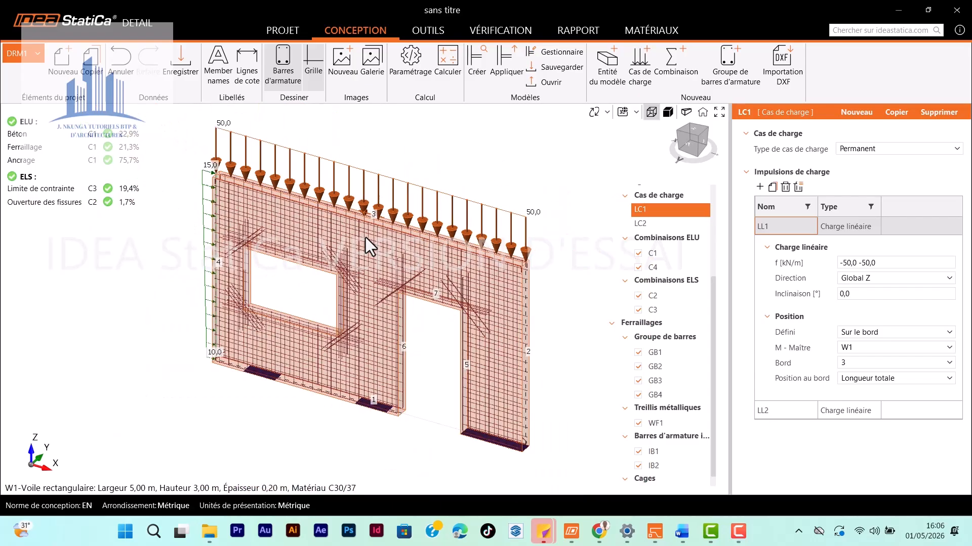
{"action": "scroll", "coordinate": [366, 241], "scroll_direction": "up", "scroll_amount": 1}
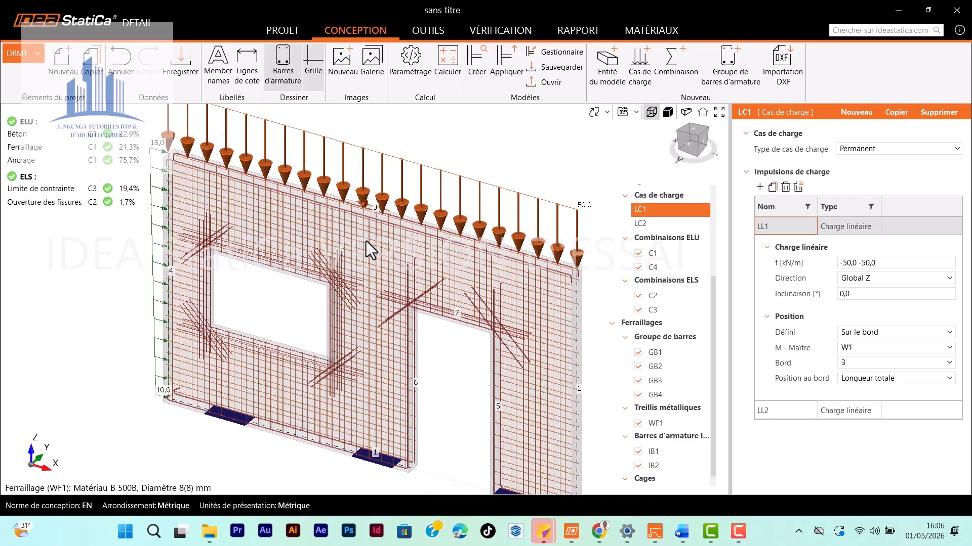
{"action": "scroll", "coordinate": [366, 241], "scroll_direction": "down", "scroll_amount": 1}
{"action": "scroll", "coordinate": [358, 230], "scroll_direction": "up", "scroll_amount": 1}
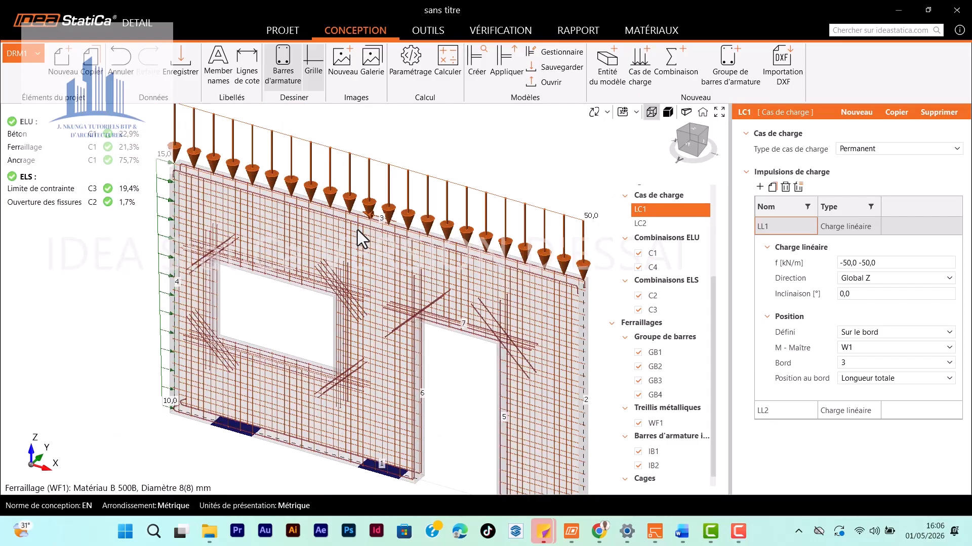
{"action": "scroll", "coordinate": [356, 231], "scroll_direction": "down", "scroll_amount": 1}
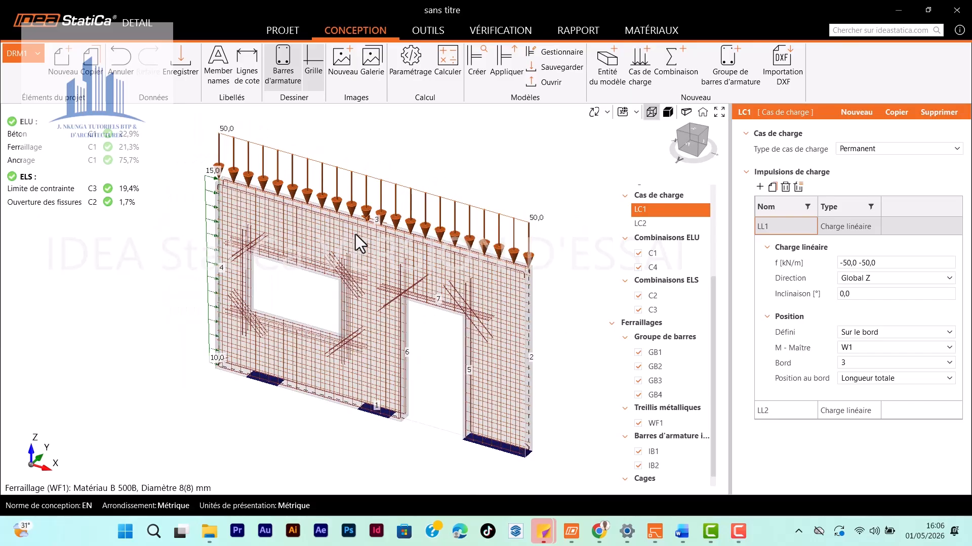
{"action": "scroll", "coordinate": [364, 230], "scroll_direction": "up", "scroll_amount": 2}
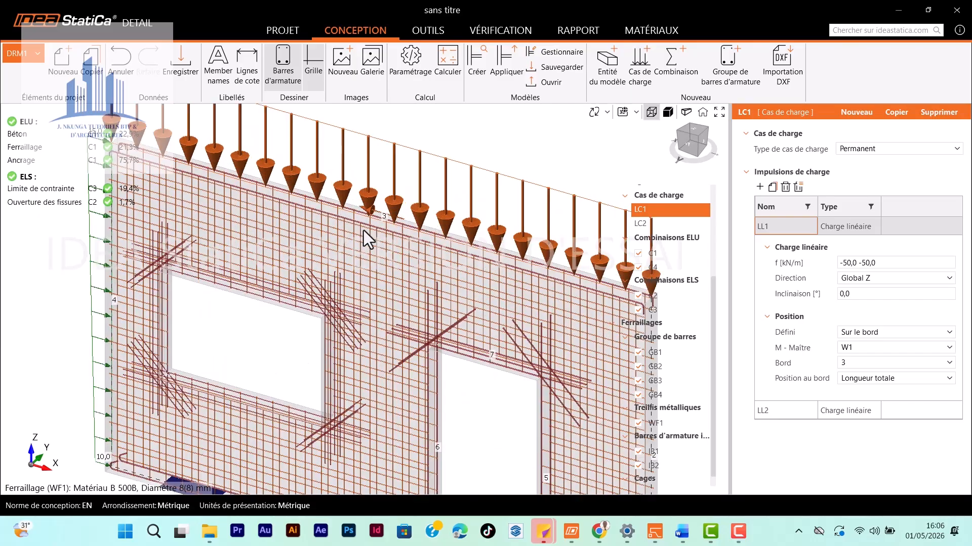
Step: Close the open untitled Detail project and the IDEA StatiCa launcher
{"action": "left_click", "coordinate": [953, 15]}
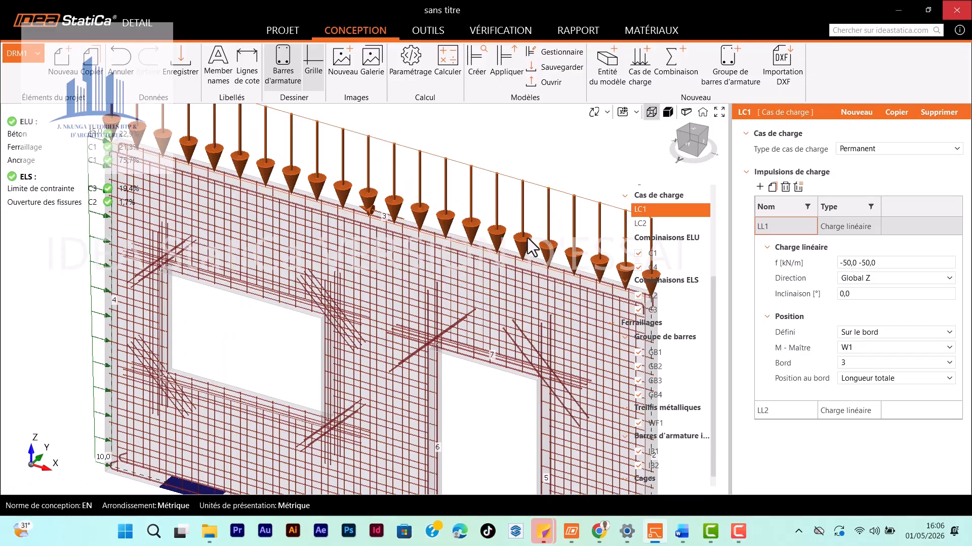
{"action": "left_click", "coordinate": [487, 295]}
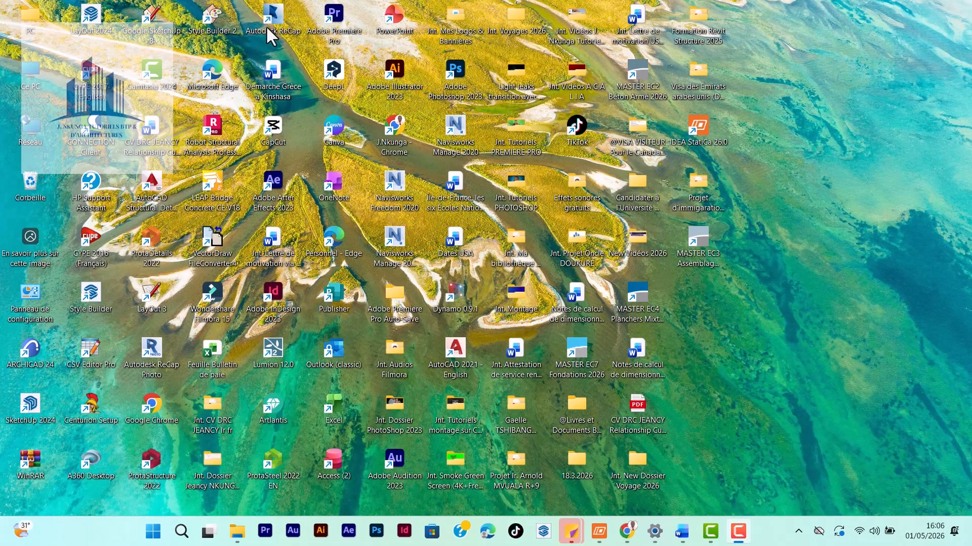
{"action": "left_click", "coordinate": [599, 531]}
{"action": "left_click", "coordinate": [970, 15]}
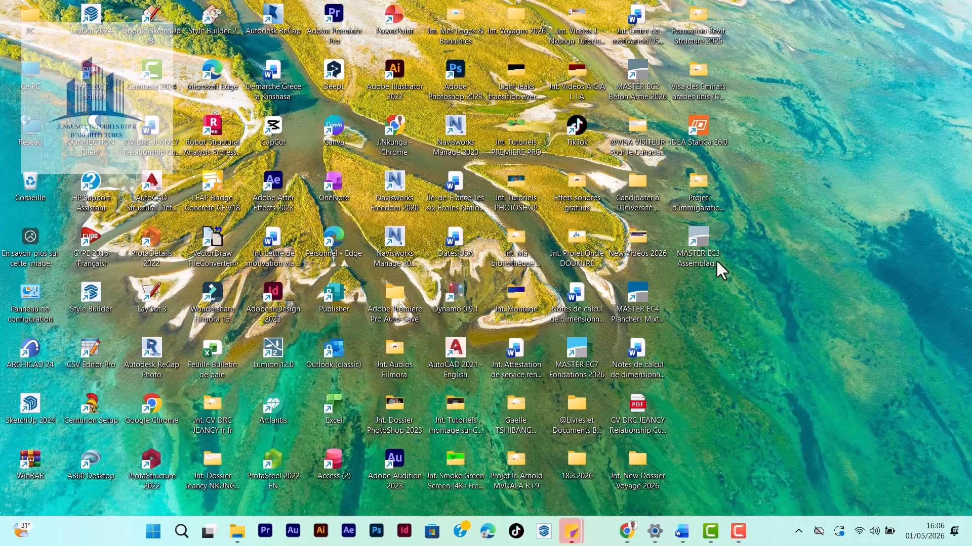
Step: Start IDEA StatiCa 26.0 and open its Detail application for concrete
{"action": "double_click", "coordinate": [702, 127]}
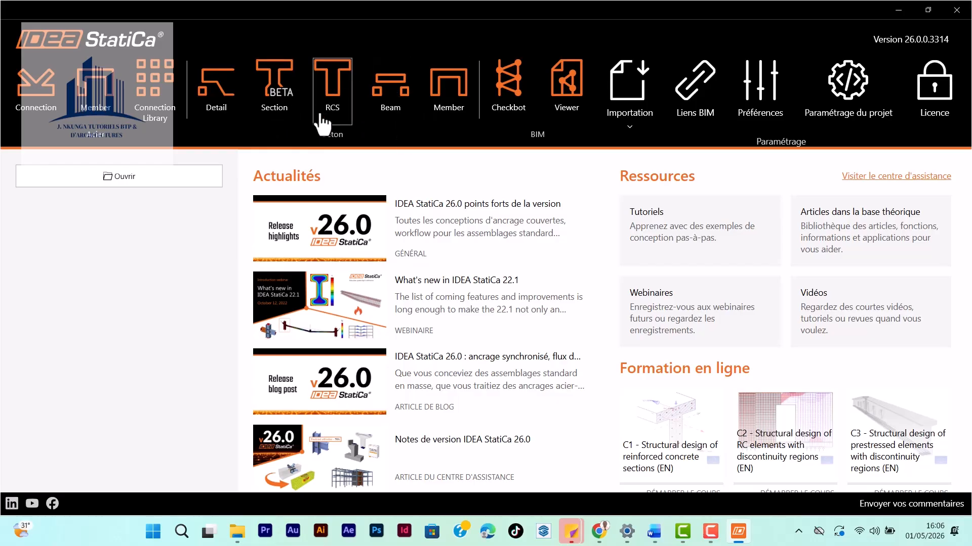
{"action": "left_click", "coordinate": [220, 113]}
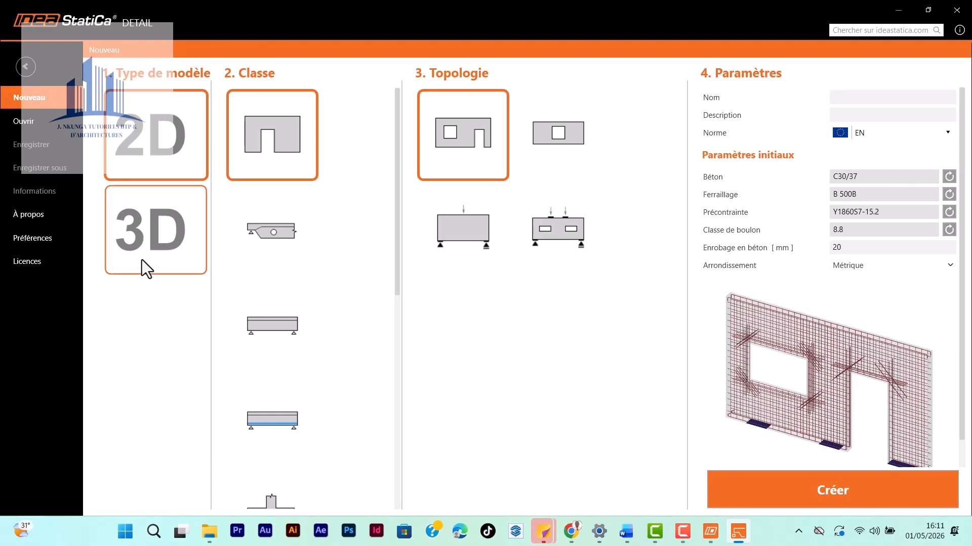
Step: Preview the 3D model type and browse the 2D classes, including beams, frame joints, bridge diaphragms and pier caps
{"action": "left_click", "coordinate": [150, 248]}
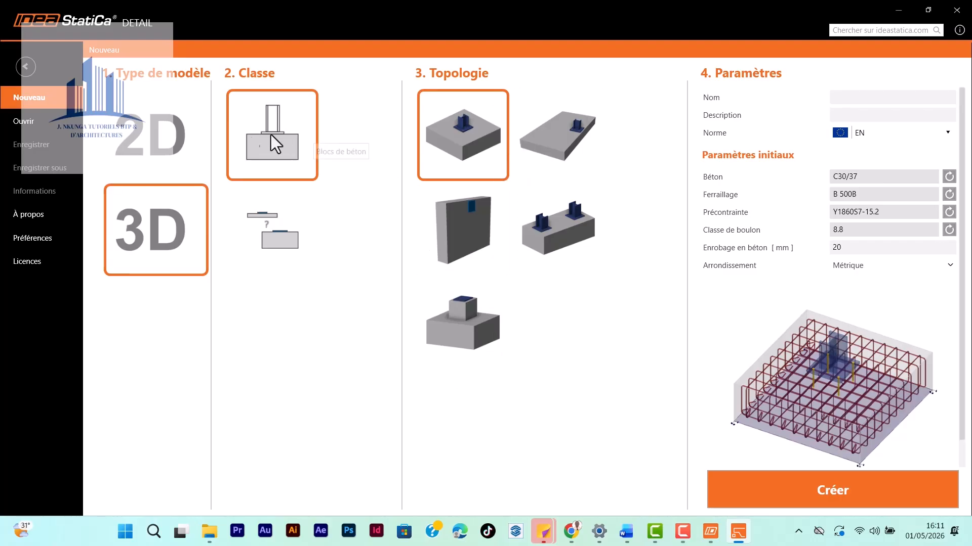
{"action": "left_click", "coordinate": [155, 147]}
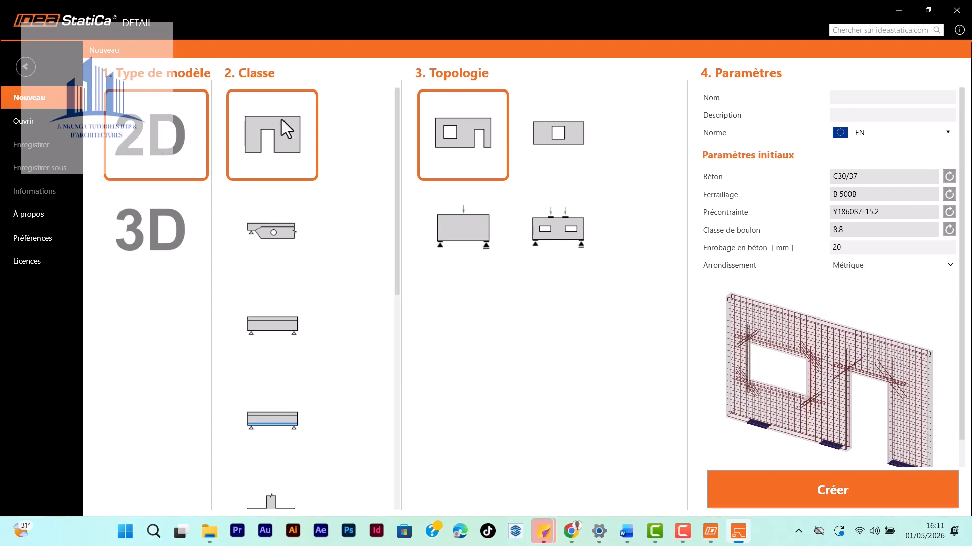
{"action": "left_click", "coordinate": [300, 234]}
{"action": "left_click", "coordinate": [260, 330]}
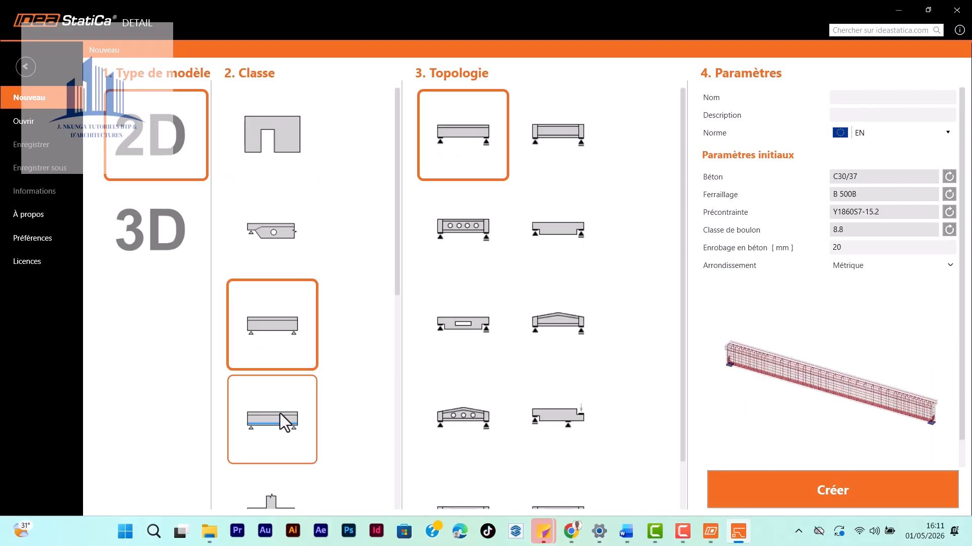
{"action": "left_click", "coordinate": [288, 400]}
{"action": "scroll", "coordinate": [289, 404], "scroll_direction": "down", "scroll_amount": 2}
{"action": "left_click", "coordinate": [280, 432]}
{"action": "scroll", "coordinate": [281, 430], "scroll_direction": "down", "scroll_amount": 3}
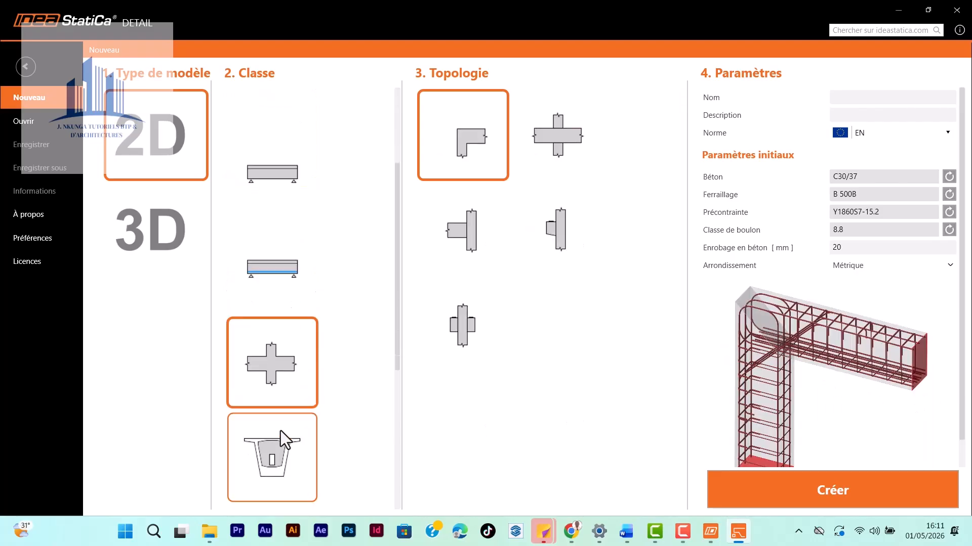
{"action": "left_click", "coordinate": [268, 397]}
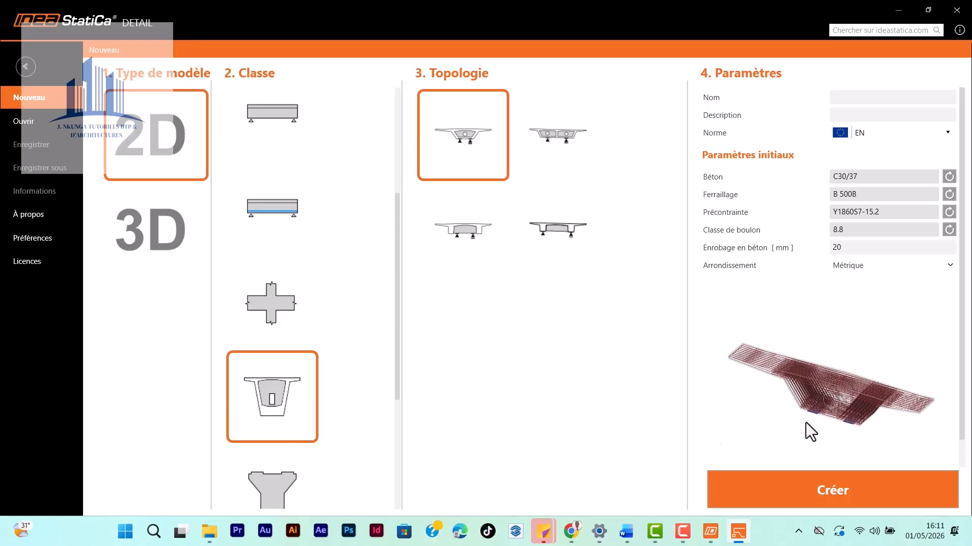
{"action": "scroll", "coordinate": [254, 465], "scroll_direction": "down", "scroll_amount": 1}
{"action": "left_click", "coordinate": [281, 456]}
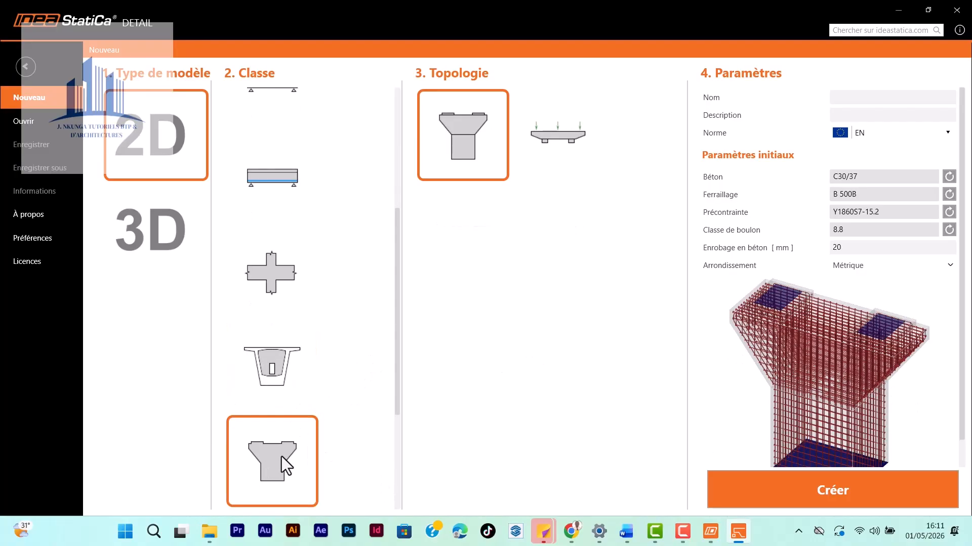
{"action": "scroll", "coordinate": [820, 397], "scroll_direction": "down", "scroll_amount": 1}
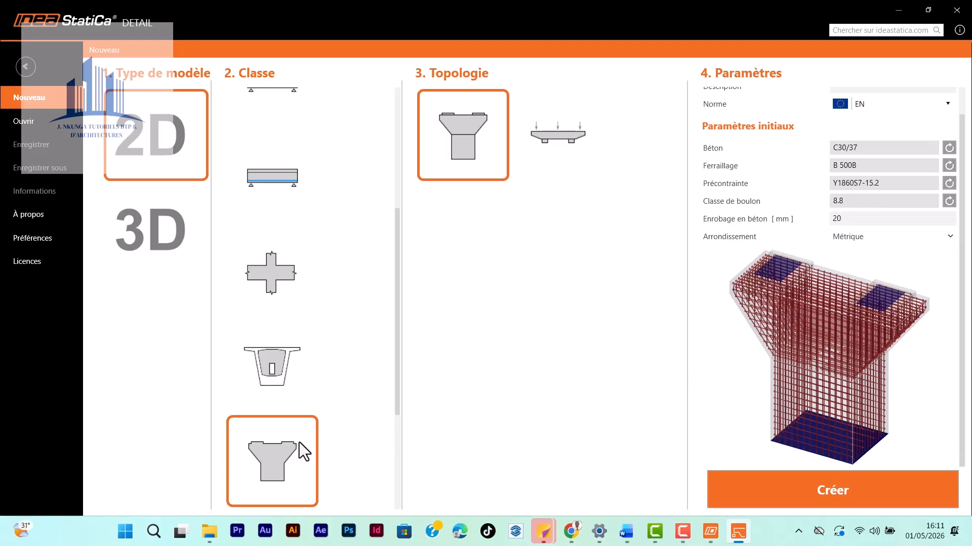
{"action": "scroll", "coordinate": [295, 442], "scroll_direction": "up", "scroll_amount": 5}
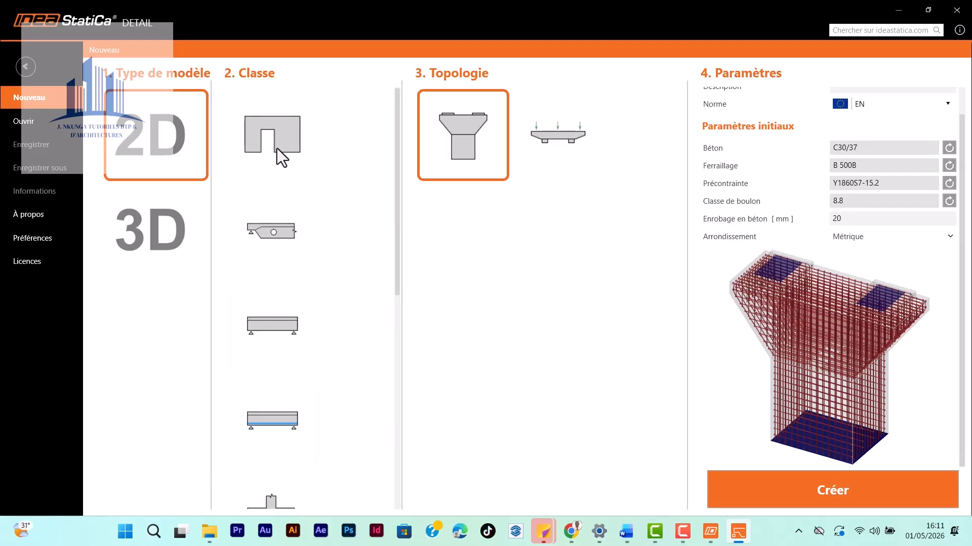
Step: Choose the 2D wall class, compare its topologies and select the wall with a window and a door opening
{"action": "left_click", "coordinate": [276, 149]}
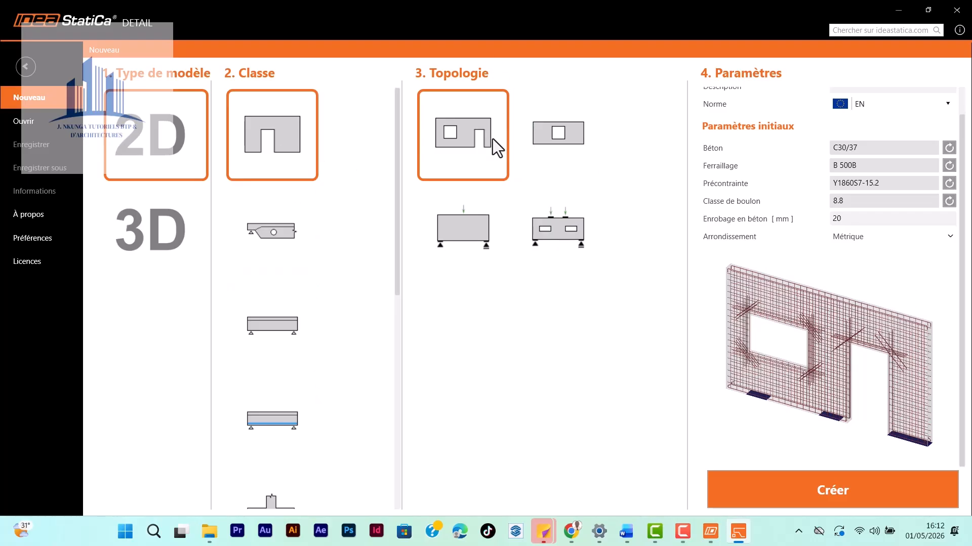
{"action": "left_click", "coordinate": [556, 135]}
{"action": "left_click", "coordinate": [480, 226]}
{"action": "left_click", "coordinate": [561, 243]}
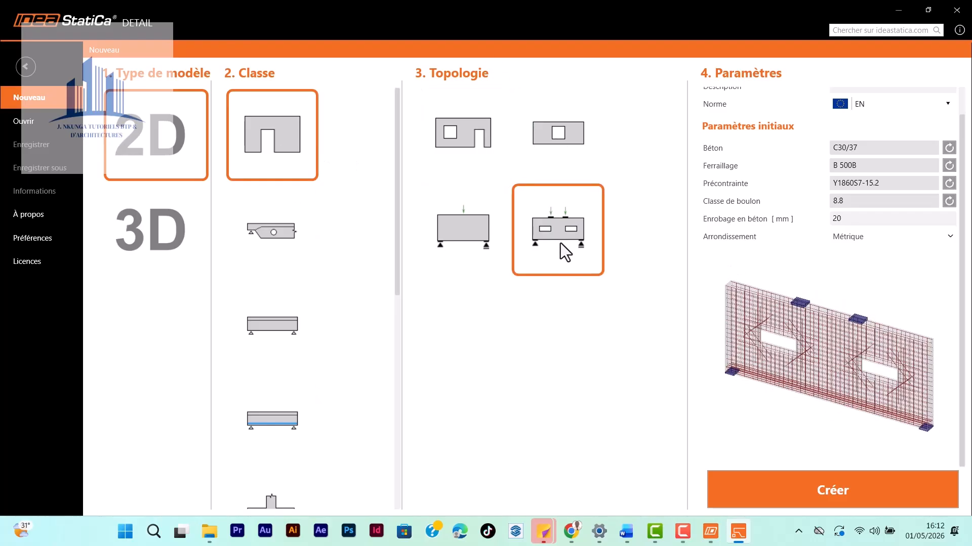
{"action": "left_click", "coordinate": [489, 132]}
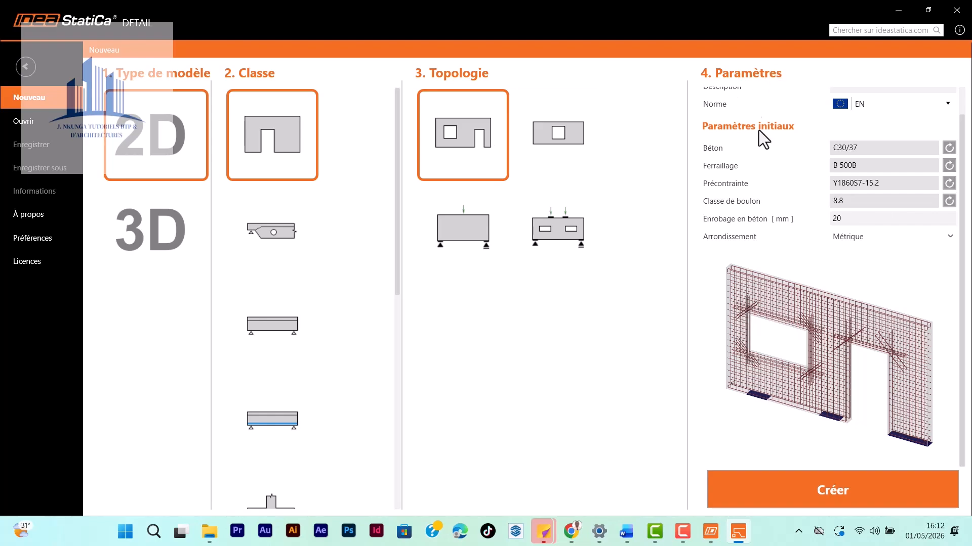
Step: Name the new project "Etude et calcul d'un voile en B.A"
{"action": "scroll", "coordinate": [774, 182], "scroll_direction": "up", "scroll_amount": 1}
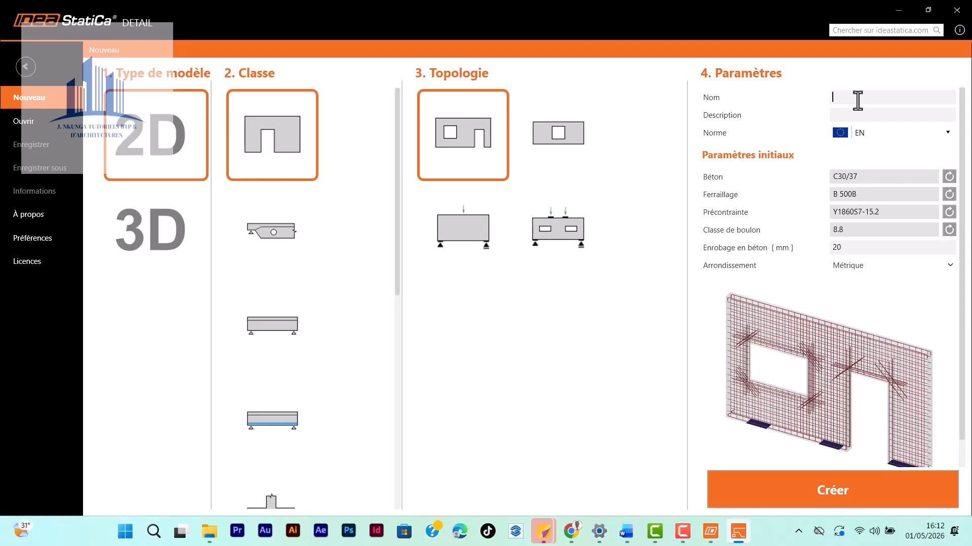
{"action": "type", "text": "mur"}
{"action": "key", "text": "BackSpace"}
{"action": "key", "text": "BackSpace"}
{"action": "key", "text": "BackSpace"}
{"action": "type", "text": "Etu"}
{"action": "type", "text": "de d"}
{"action": "type", "text": "e calcul "}
{"action": "type", "text": "d'un"}
{"action": "type", "text": " voile"}
{"action": "type", "text": " en B"}
{"action": "type", "text": ",A"}
{"action": "key", "text": "BackSpace"}
{"action": "key", "text": "BackSpace"}
{"action": "type", "text": "B,a,"}
Step: Enter "Privé" as the project description and choose EN as the design code
{"action": "left_click", "coordinate": [844, 114]}
{"action": "type", "text": "Pr"}
{"action": "type", "text": "ive"}
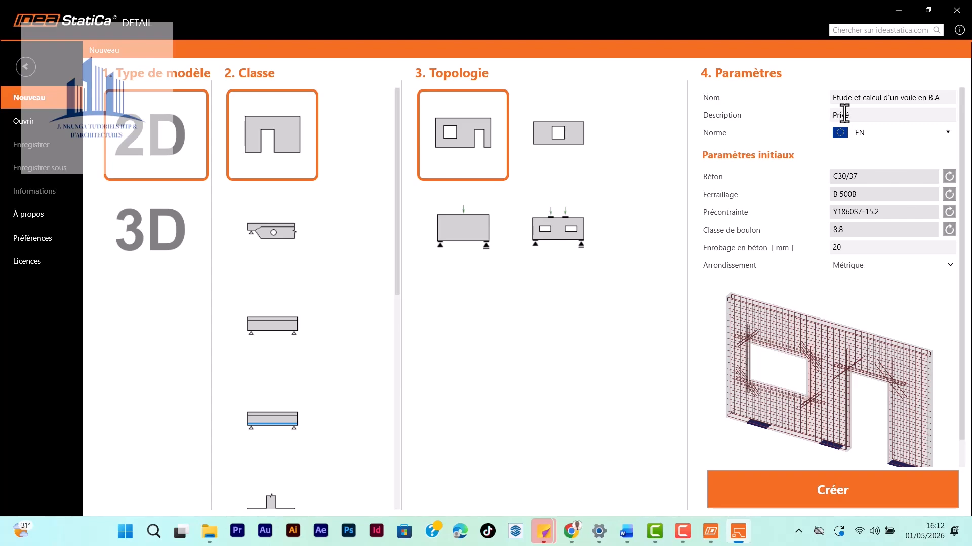
{"action": "left_click", "coordinate": [941, 134]}
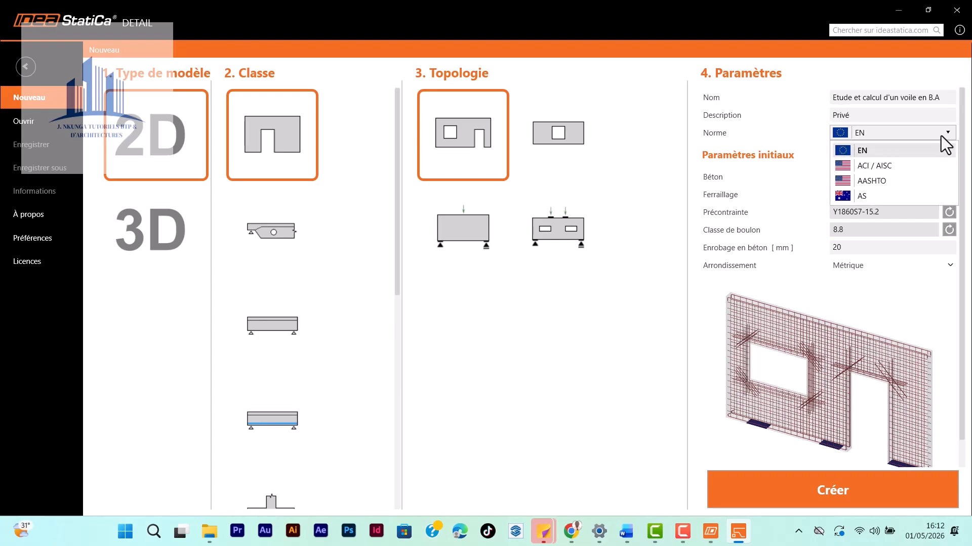
{"action": "left_click", "coordinate": [865, 154]}
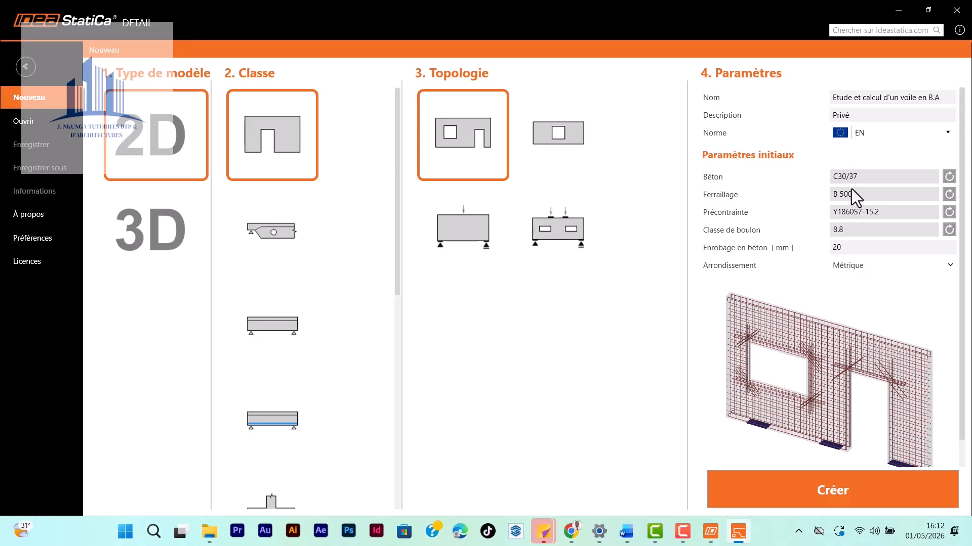
Step: Set the project's initial concrete grade to C25/30
{"action": "left_click", "coordinate": [950, 177]}
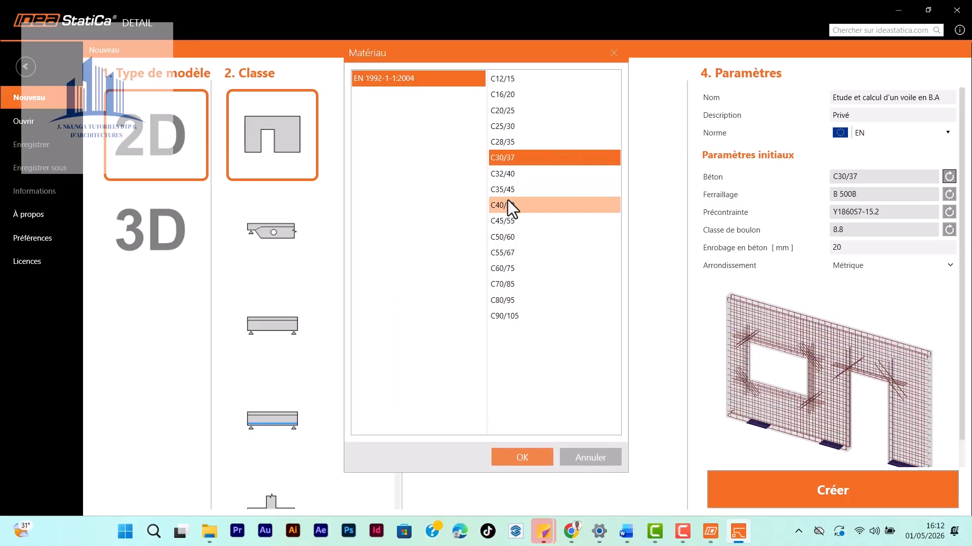
{"action": "left_click", "coordinate": [504, 127]}
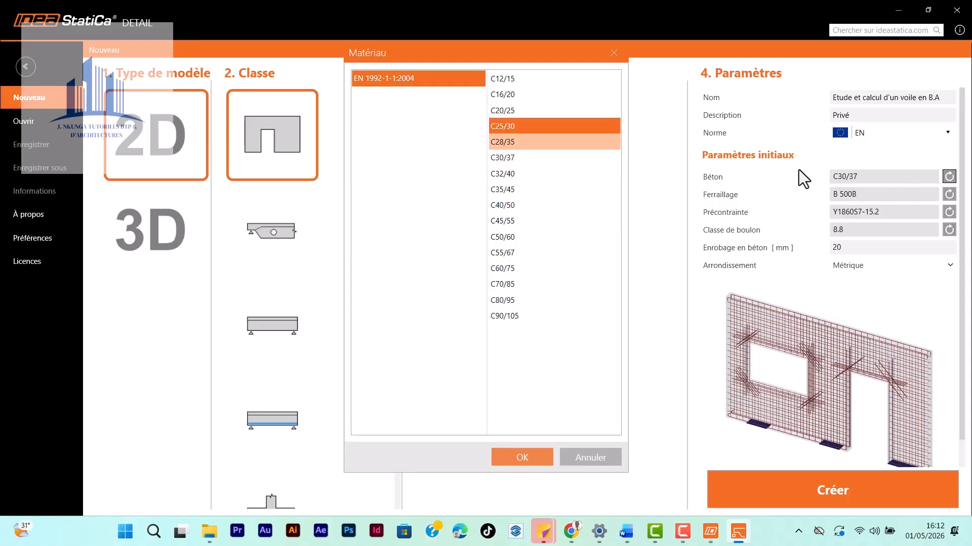
{"action": "left_click", "coordinate": [522, 457]}
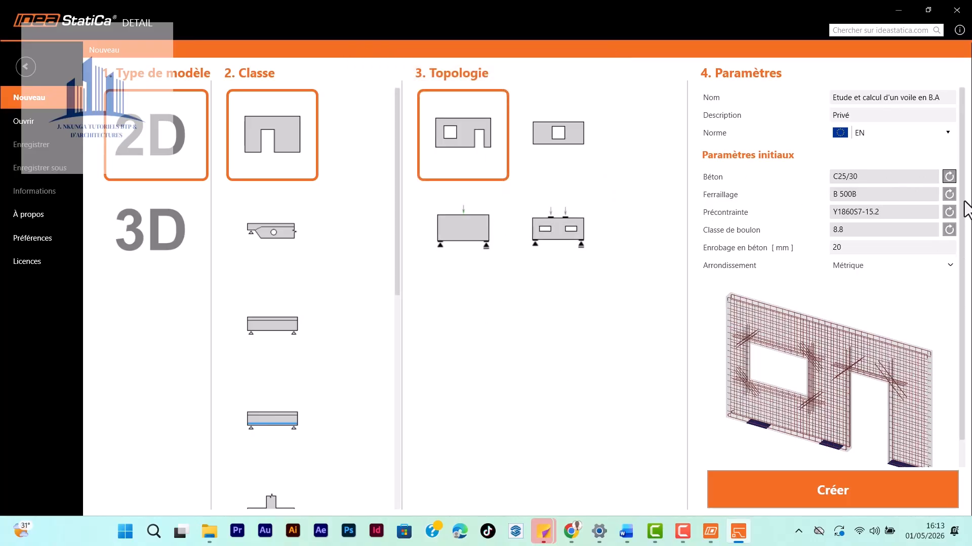
Step: Check the available reinforcement and prestressing steels, keeping B 500B for the rebar and Y1860S7-15.2 for the prestressing
{"action": "left_click", "coordinate": [948, 195]}
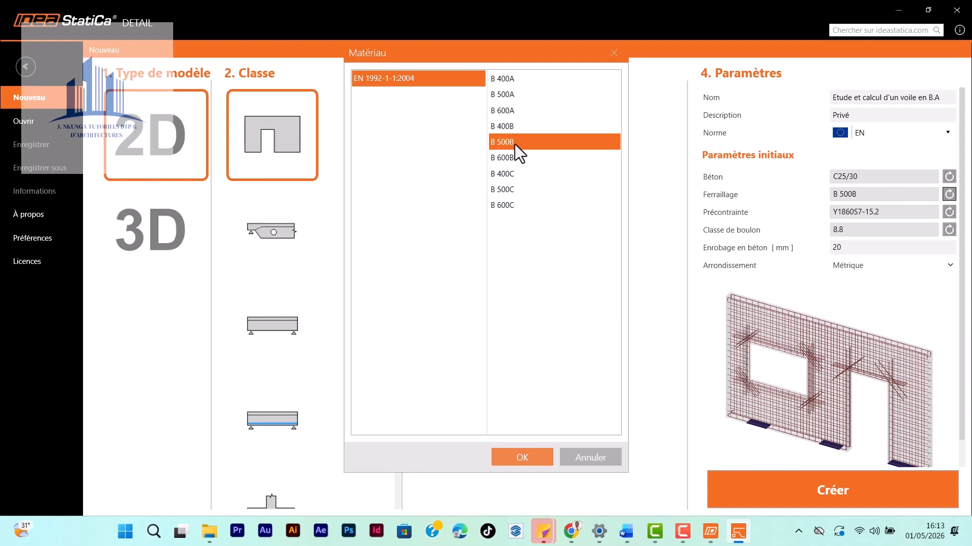
{"action": "mouse_move", "coordinate": [572, 531]}
{"action": "mouse_move", "coordinate": [529, 468]}
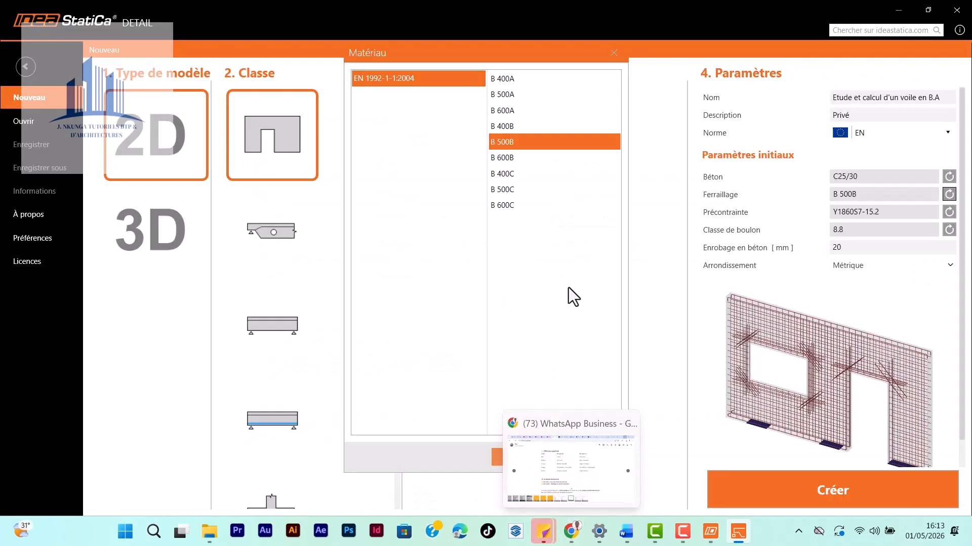
{"action": "left_click", "coordinate": [520, 458]}
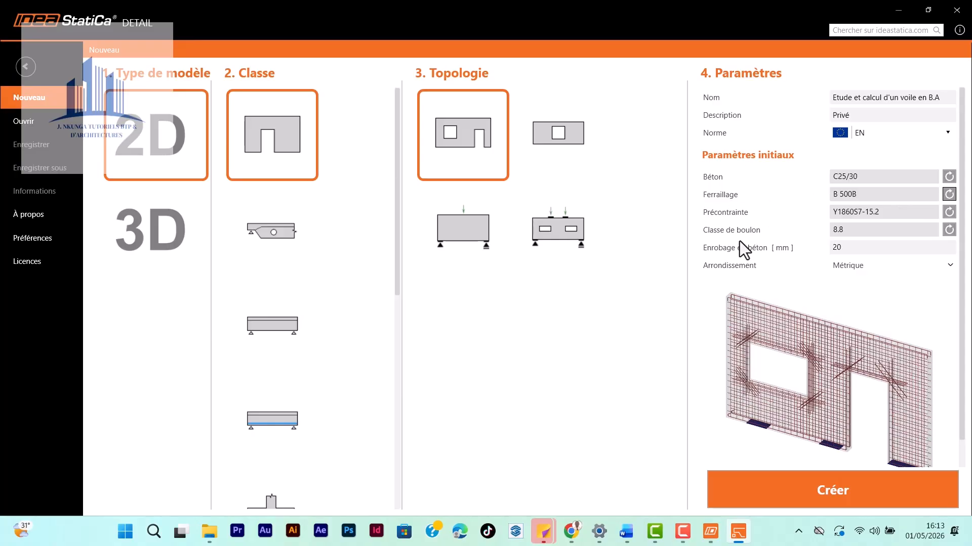
{"action": "left_click", "coordinate": [919, 219]}
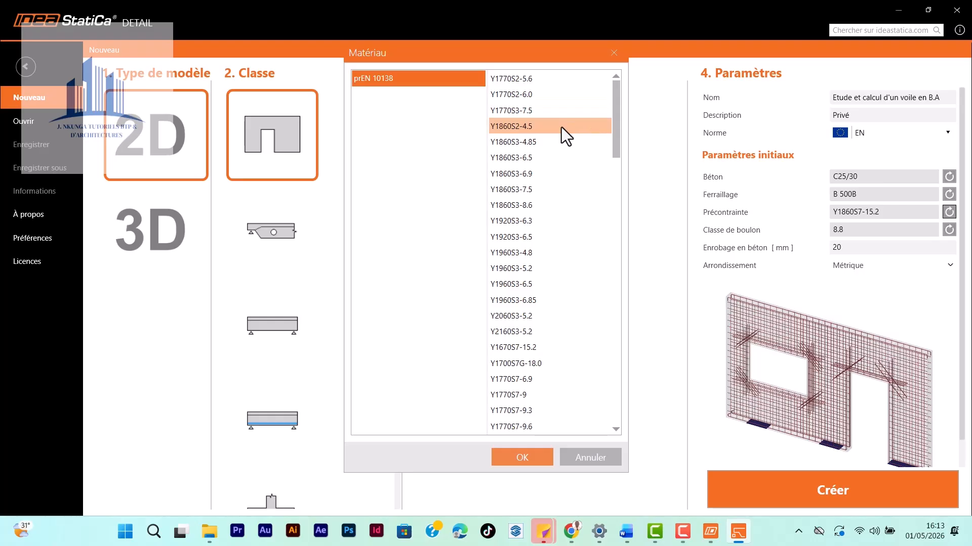
{"action": "left_click", "coordinate": [519, 458]}
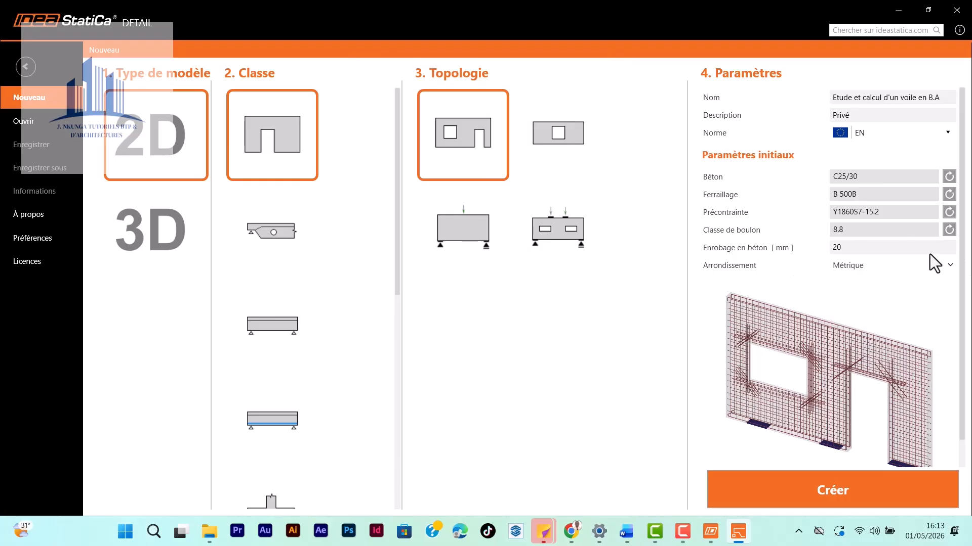
Step: Set the initial concrete cover to 25 mm
{"action": "left_click", "coordinate": [850, 249]}
{"action": "key", "text": "BackSpace"}
{"action": "type", "text": "5"}
Step: Try imperial rounding, return it to metric and create the project
{"action": "left_click", "coordinate": [950, 265]}
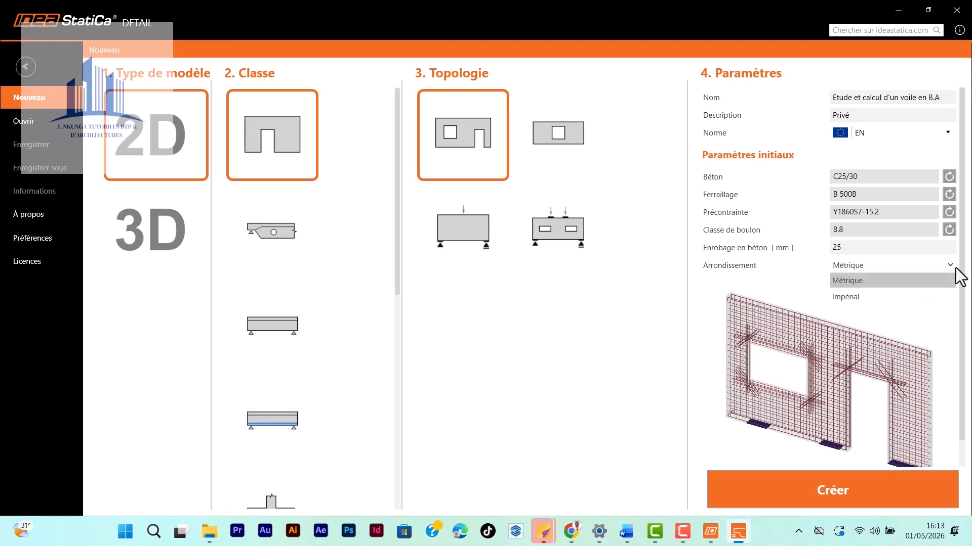
{"action": "left_click", "coordinate": [854, 298]}
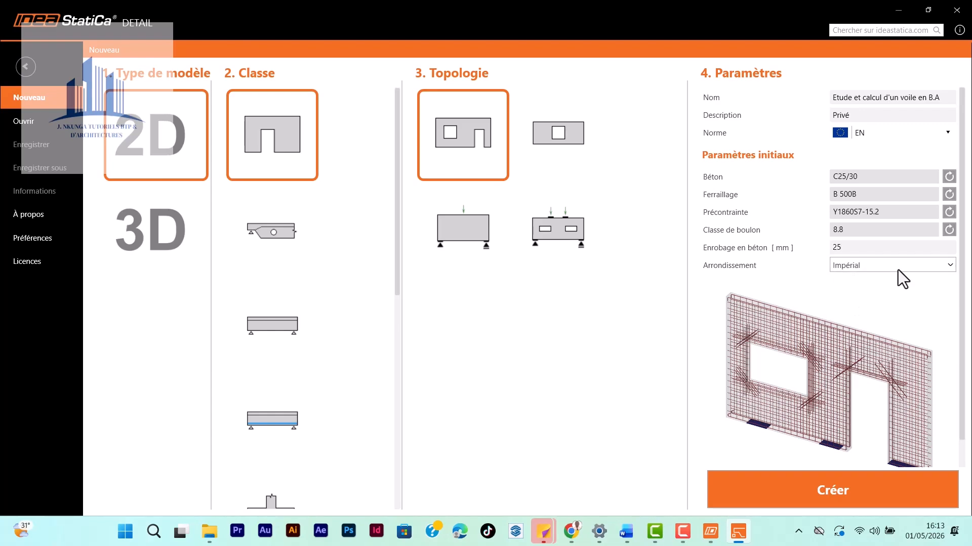
{"action": "left_click", "coordinate": [892, 268]}
{"action": "left_click", "coordinate": [855, 281]}
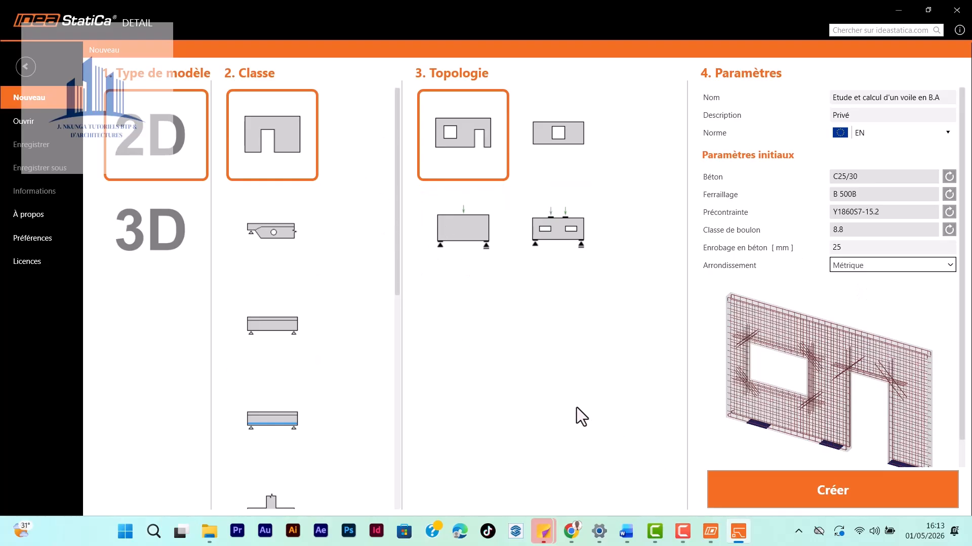
{"action": "left_click", "coordinate": [840, 497]}
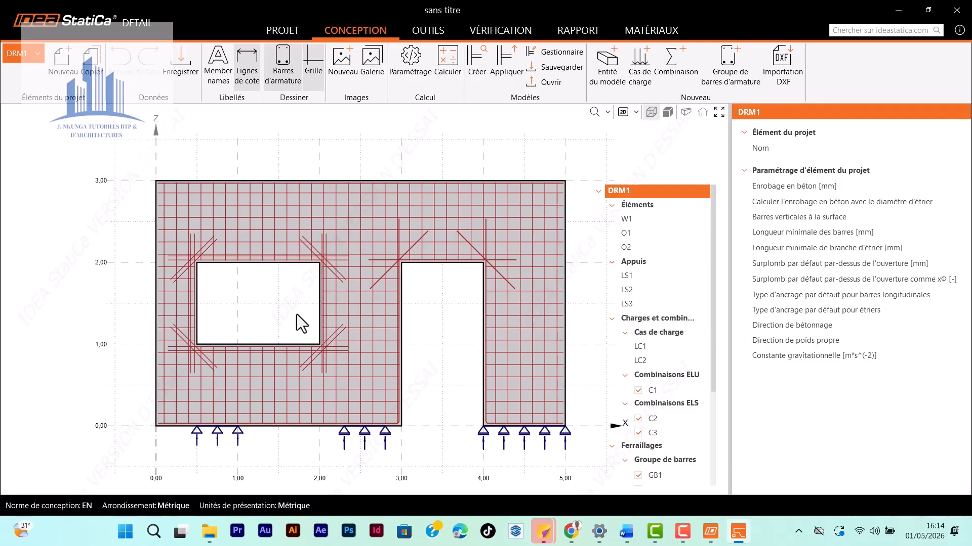
Step: Review the project settings for analysis, anchorage, topology optimisation, meshing and anchor design codes, and save them with their defaults
{"action": "scroll", "coordinate": [290, 306], "scroll_direction": "down", "scroll_amount": 2}
{"action": "scroll", "coordinate": [289, 306], "scroll_direction": "up", "scroll_amount": 2}
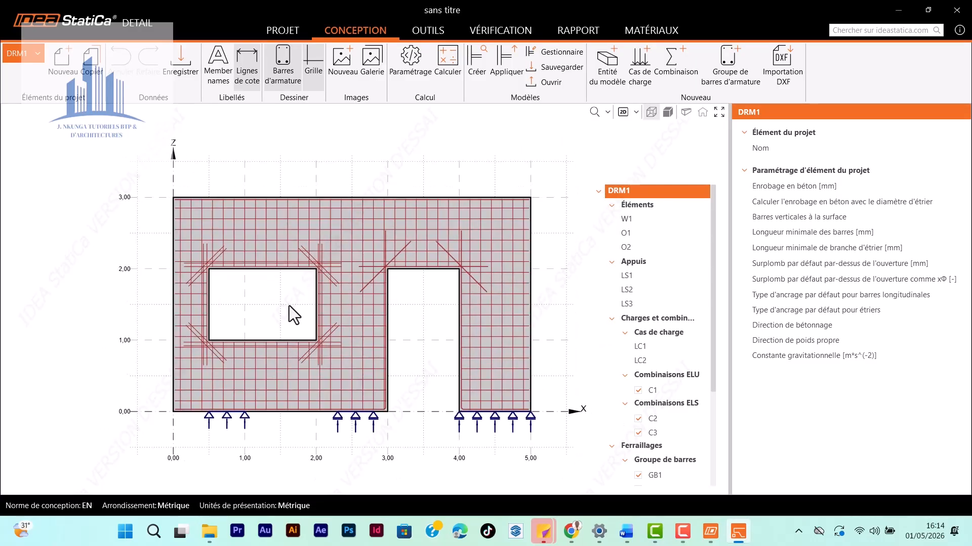
{"action": "scroll", "coordinate": [330, 295], "scroll_direction": "down", "scroll_amount": 1}
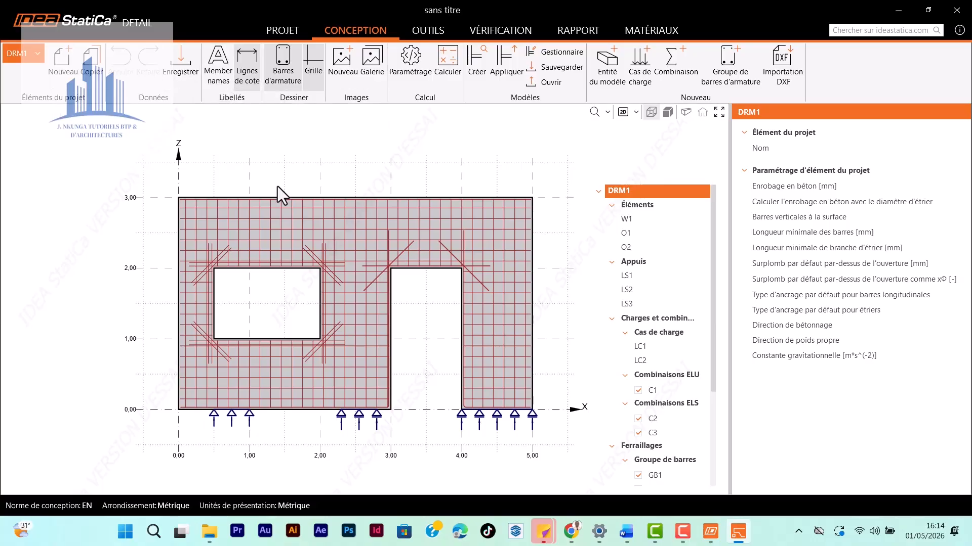
{"action": "left_click", "coordinate": [411, 66]}
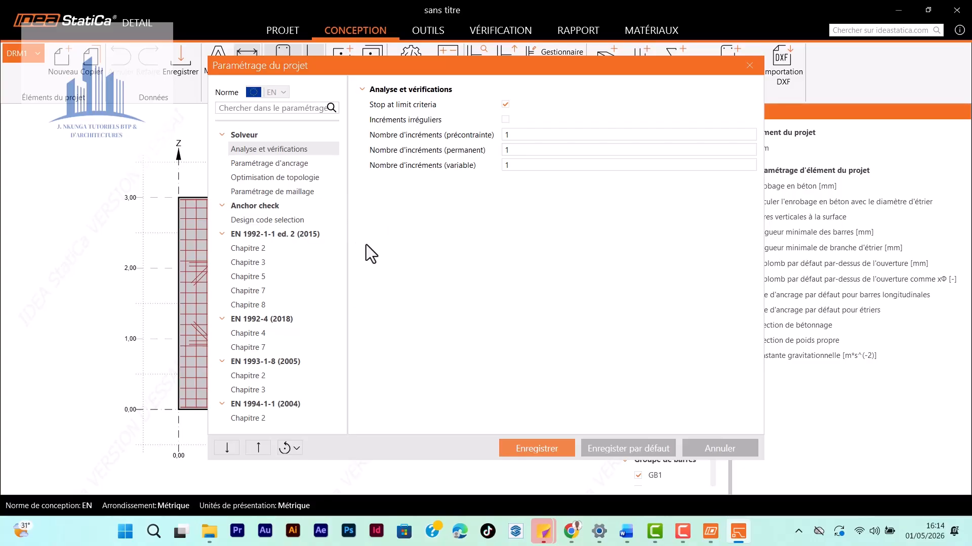
{"action": "left_click", "coordinate": [277, 163]}
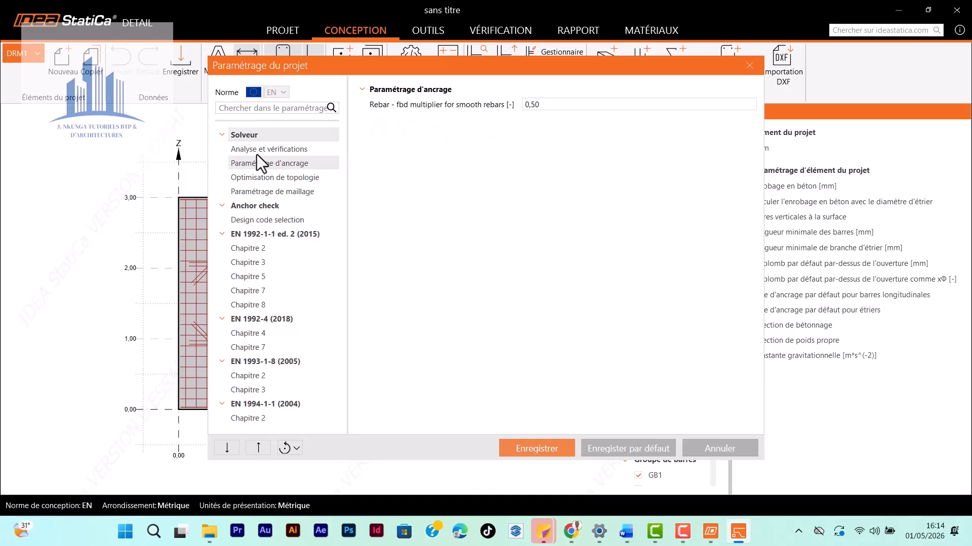
{"action": "left_click", "coordinate": [257, 154]}
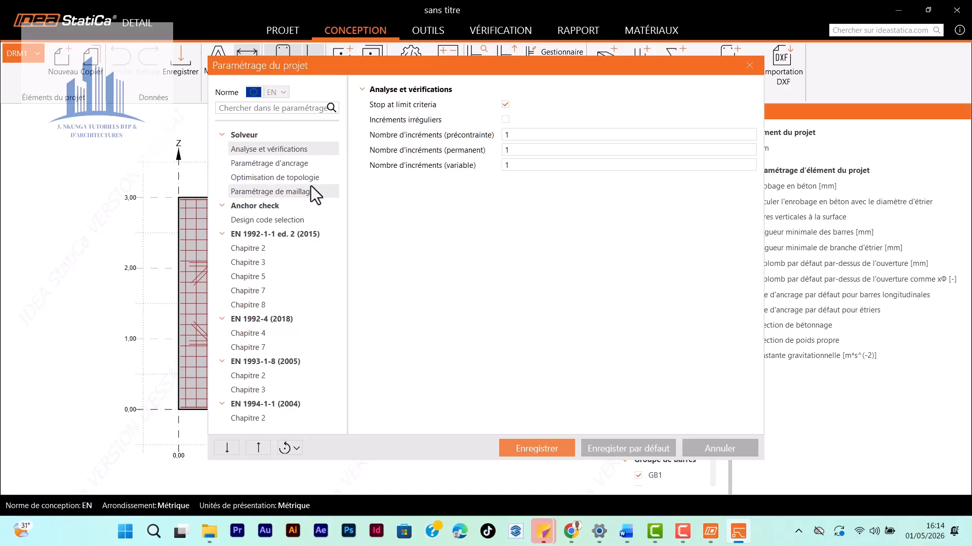
{"action": "left_click", "coordinate": [269, 165]}
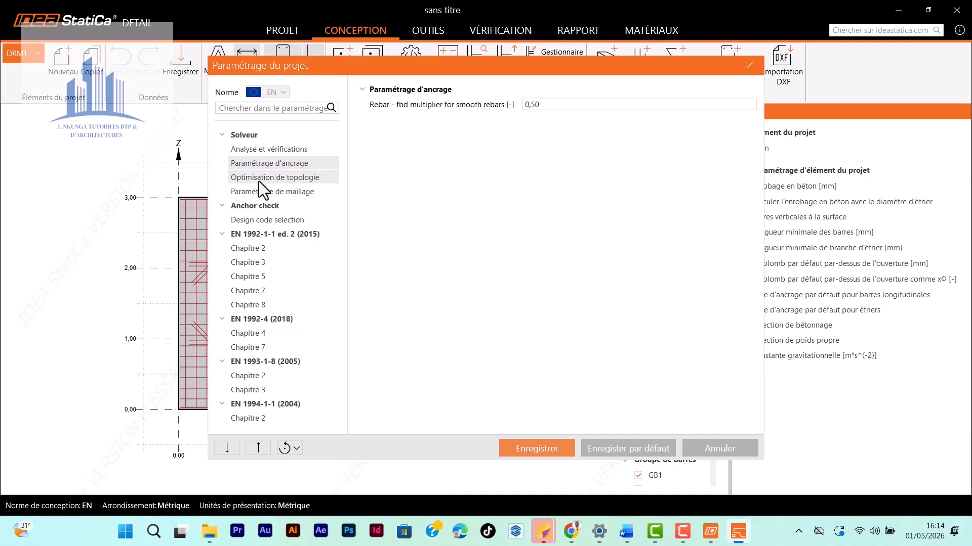
{"action": "left_click", "coordinate": [259, 180]}
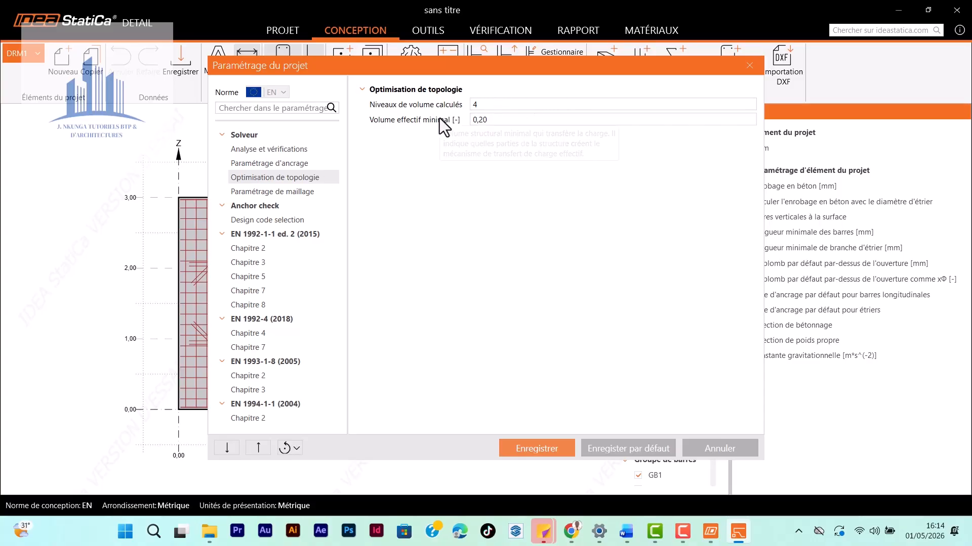
{"action": "left_click", "coordinate": [274, 192]}
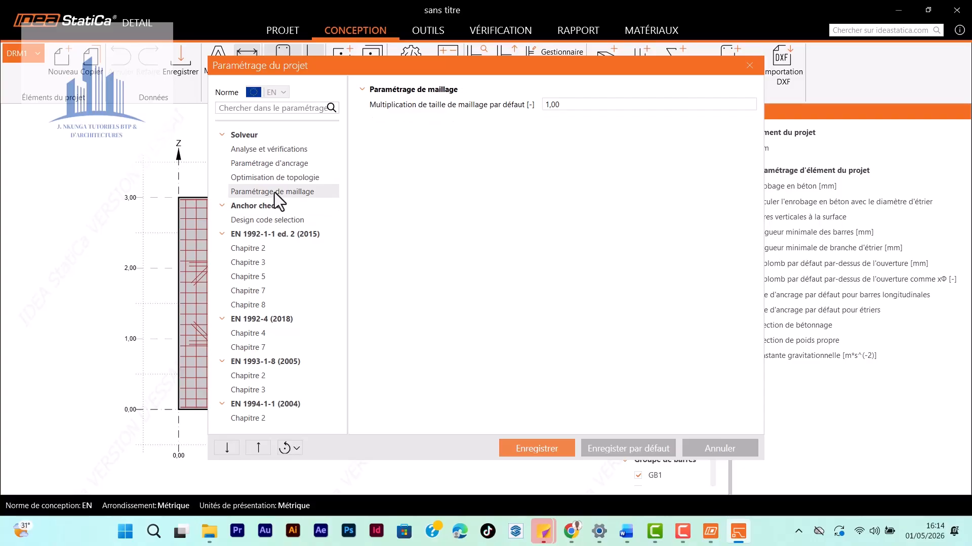
{"action": "left_click", "coordinate": [257, 220]}
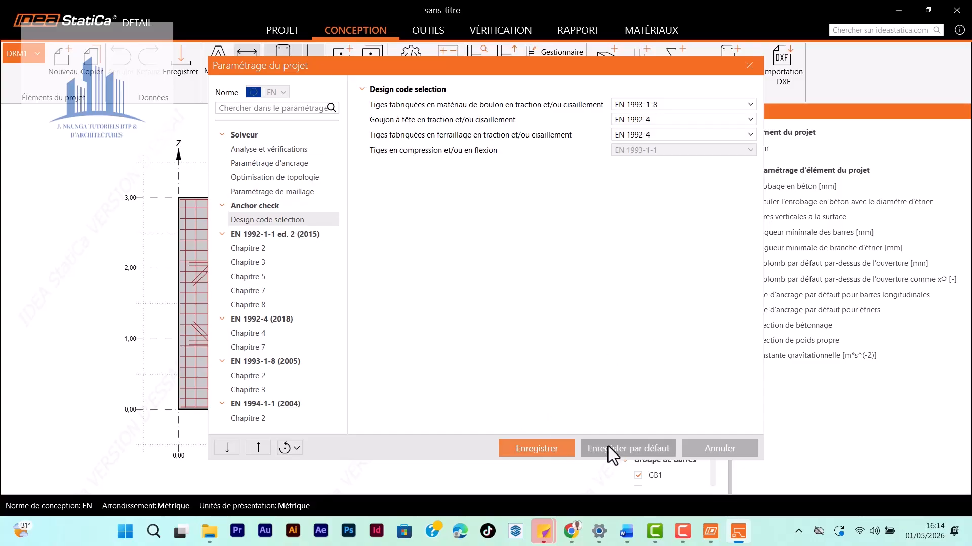
{"action": "left_click", "coordinate": [529, 447]}
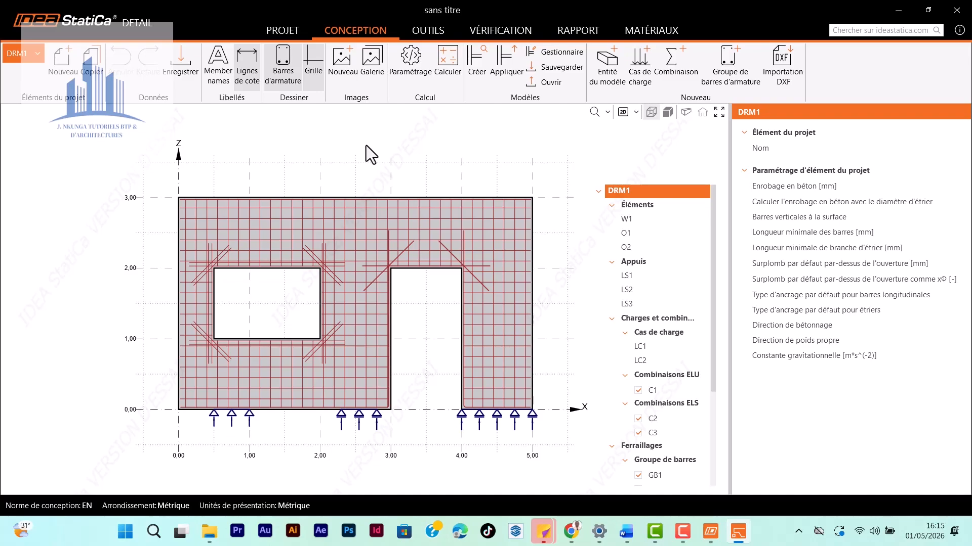
Step: Hide the reinforcement bars to examine the bare wall and its openings, and show the bars again
{"action": "left_click", "coordinate": [248, 80]}
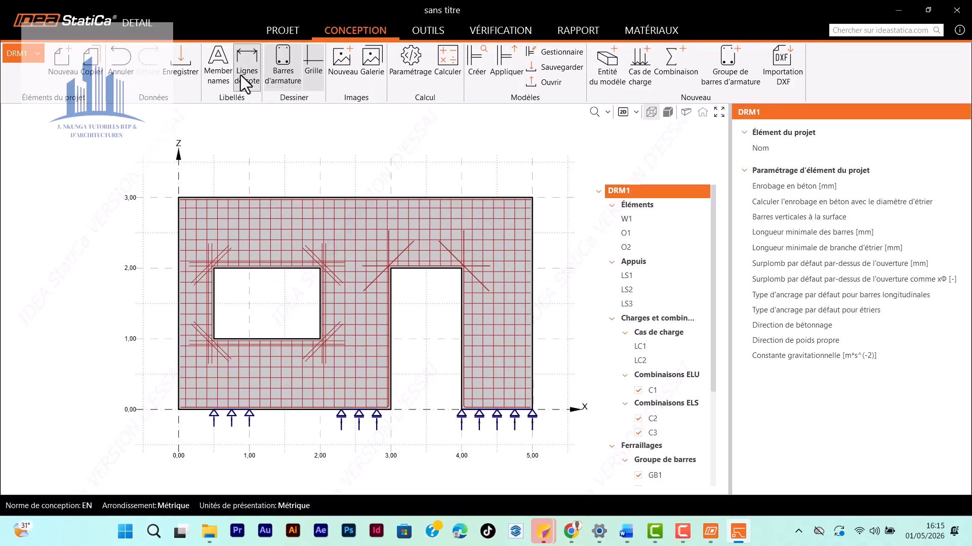
{"action": "left_click", "coordinate": [286, 84]}
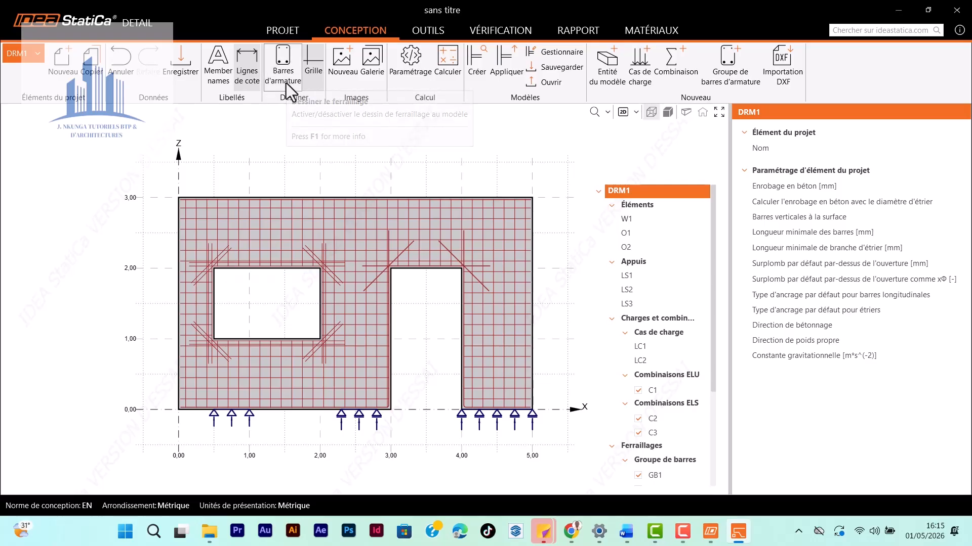
{"action": "scroll", "coordinate": [342, 286], "scroll_direction": "up", "scroll_amount": 1}
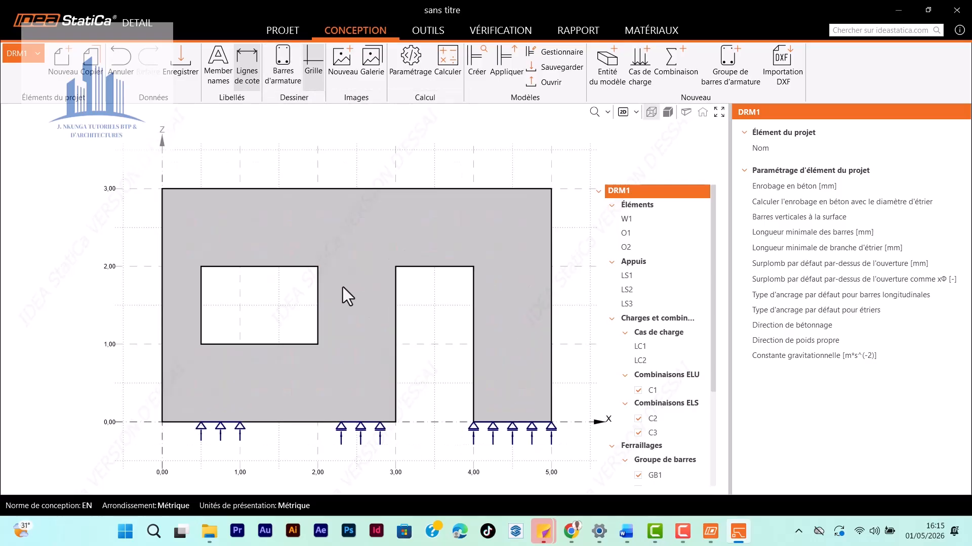
{"action": "scroll", "coordinate": [364, 275], "scroll_direction": "up", "scroll_amount": 1}
{"action": "scroll", "coordinate": [333, 227], "scroll_direction": "down", "scroll_amount": 2}
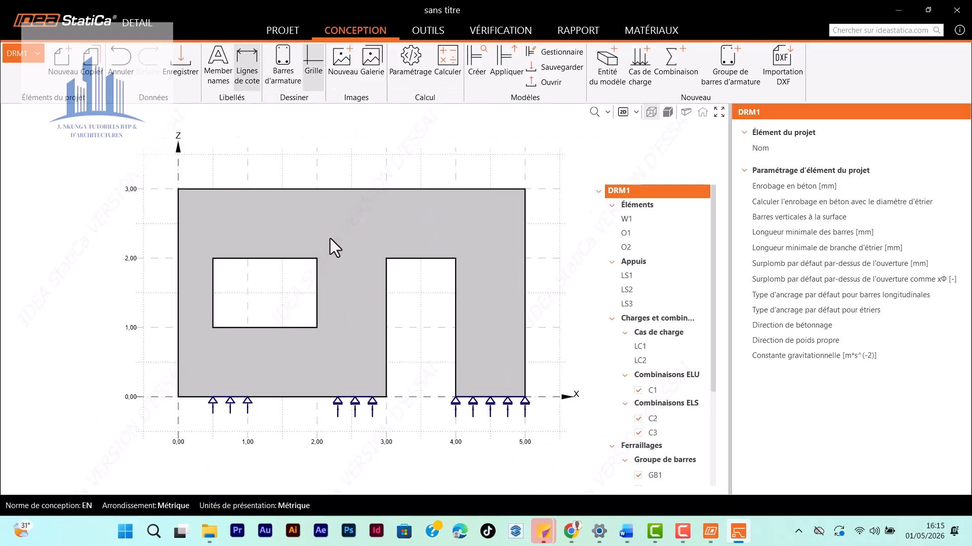
{"action": "scroll", "coordinate": [336, 251], "scroll_direction": "up", "scroll_amount": 1}
{"action": "scroll", "coordinate": [339, 253], "scroll_direction": "down", "scroll_amount": 1}
{"action": "scroll", "coordinate": [343, 259], "scroll_direction": "up", "scroll_amount": 2}
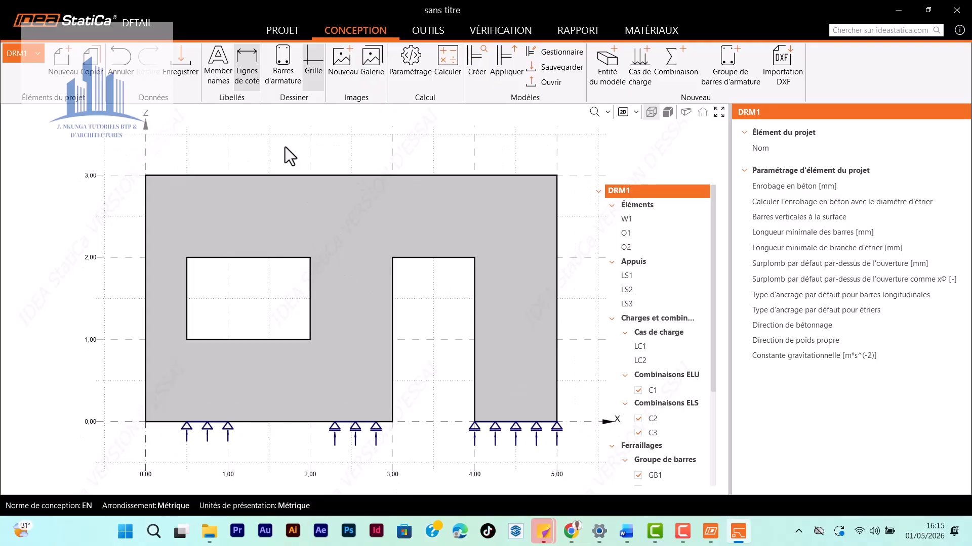
{"action": "left_click", "coordinate": [284, 74]}
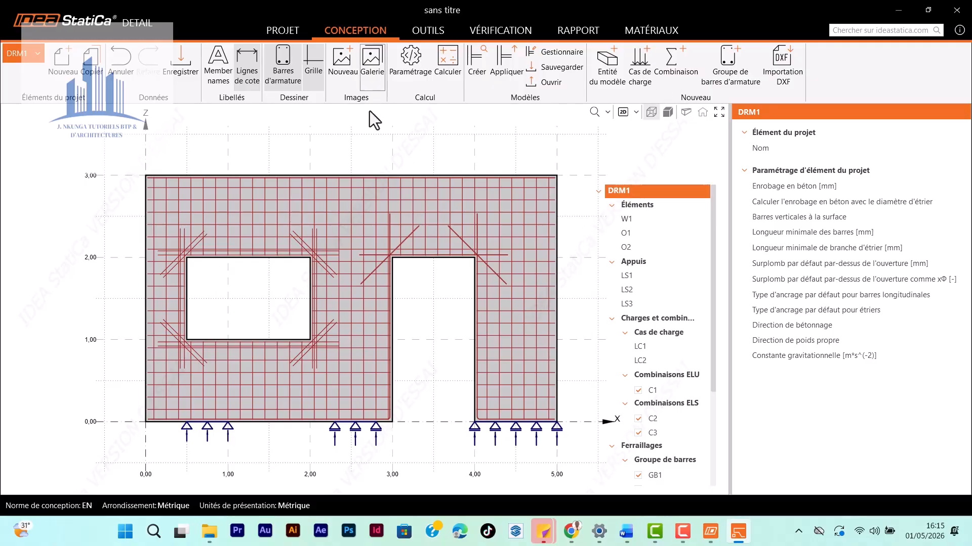
Step: Select wall W1 among the model elements, try the polygon shape and return it to rectangular
{"action": "left_click", "coordinate": [645, 205]}
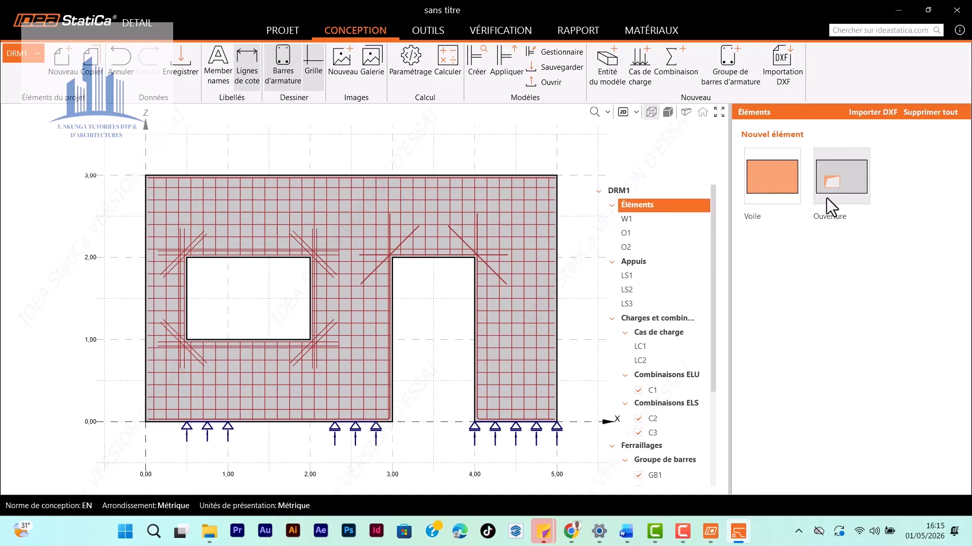
{"action": "left_click", "coordinate": [655, 219]}
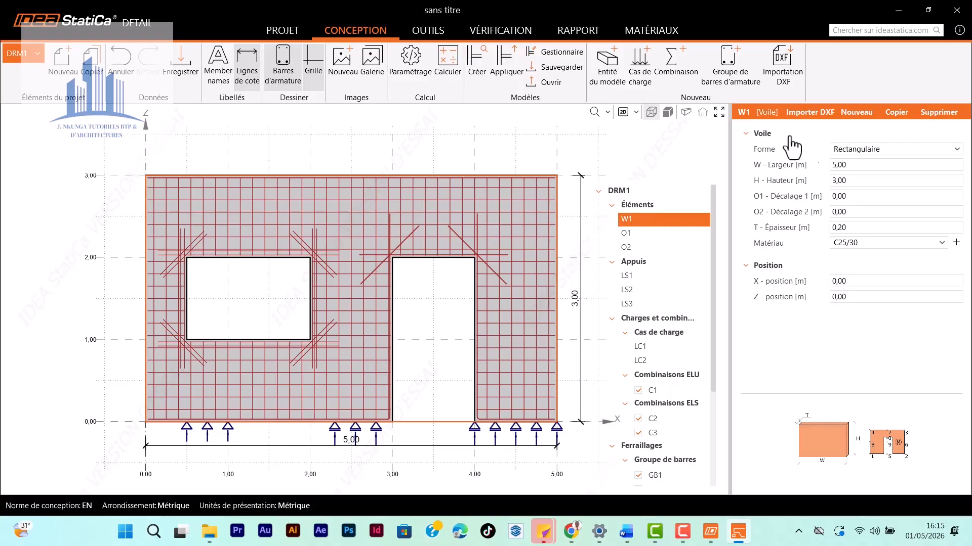
{"action": "left_click", "coordinate": [957, 150]}
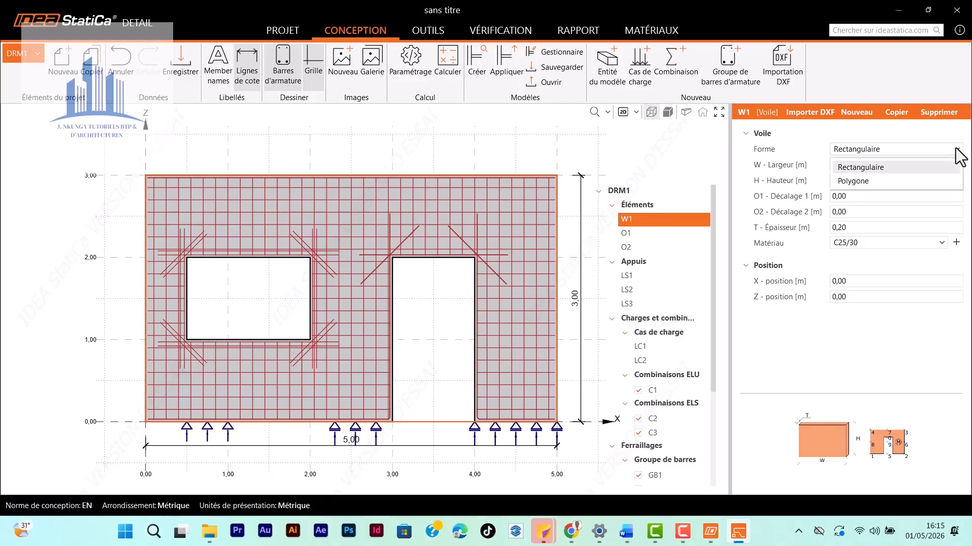
{"action": "left_click", "coordinate": [855, 182]}
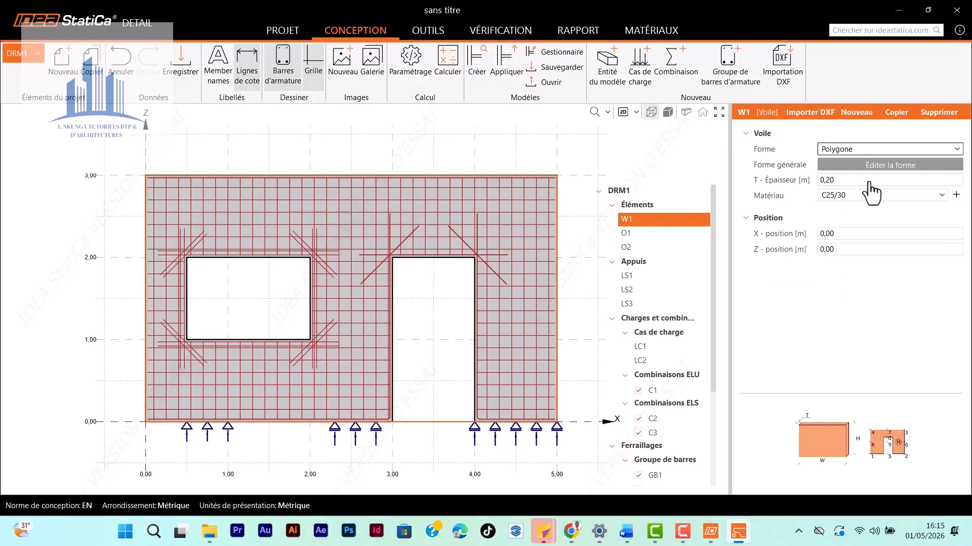
{"action": "left_click", "coordinate": [921, 150]}
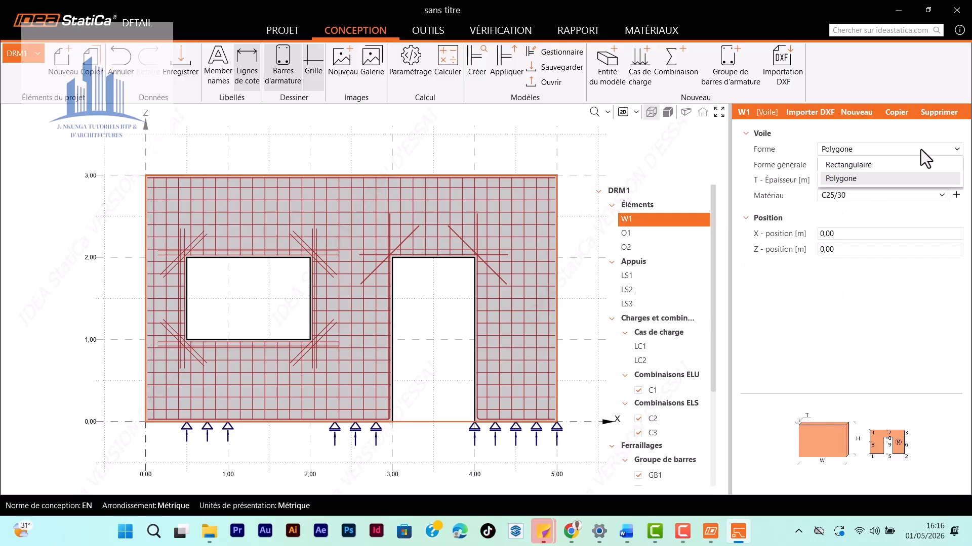
{"action": "left_click", "coordinate": [860, 167]}
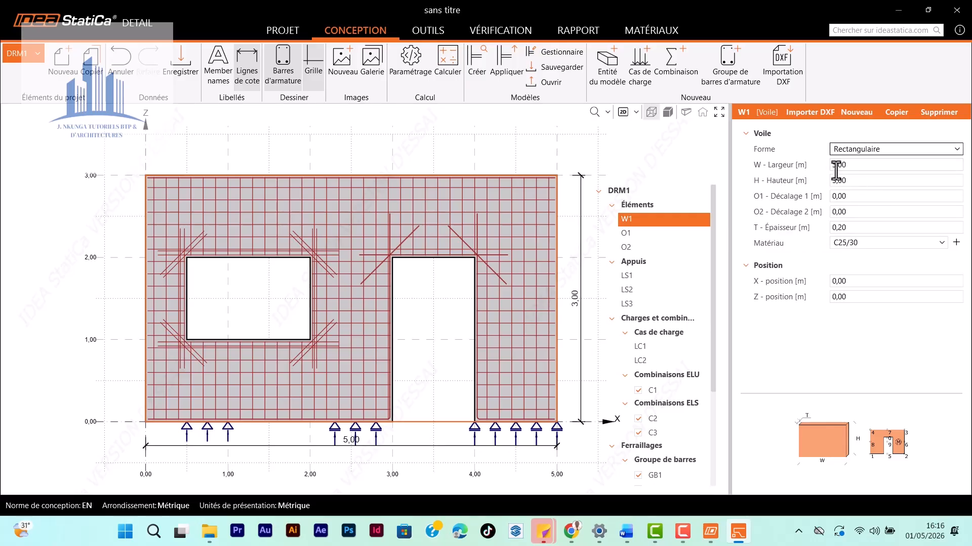
Step: Set the width of wall W1 to 7 m, keeping its height and both offsets
{"action": "left_click", "coordinate": [837, 166]}
{"action": "key", "text": "BackSpace"}
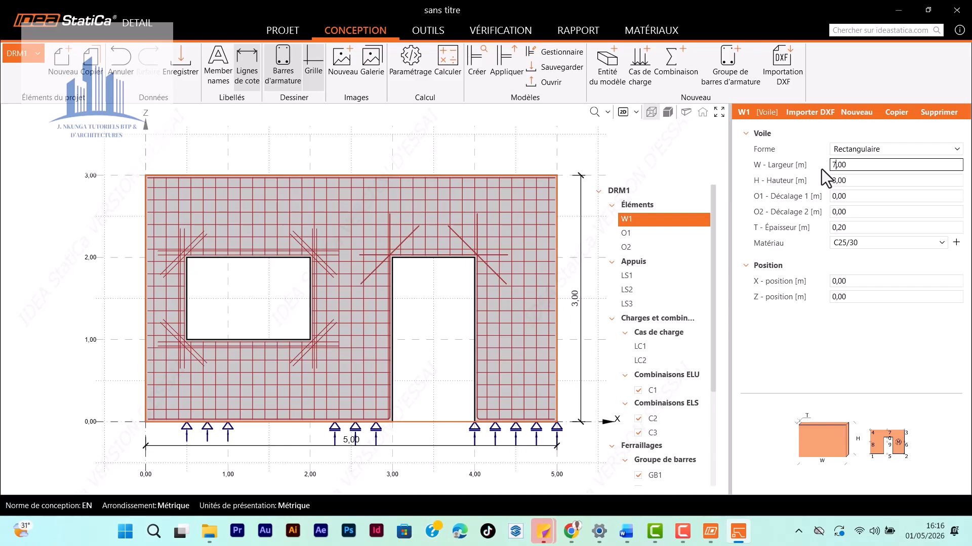
{"action": "left_click", "coordinate": [832, 181]}
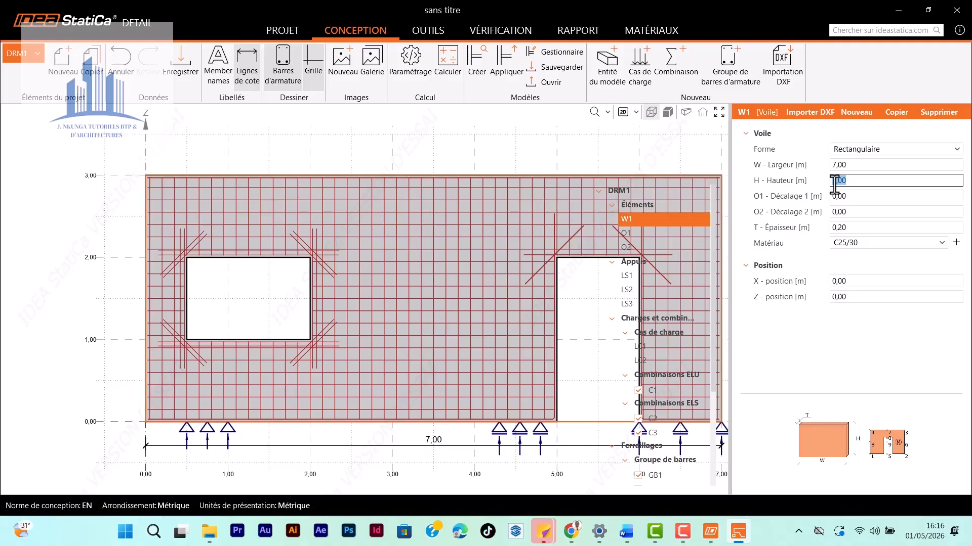
{"action": "left_click", "coordinate": [834, 183]}
{"action": "left_click", "coordinate": [855, 198]}
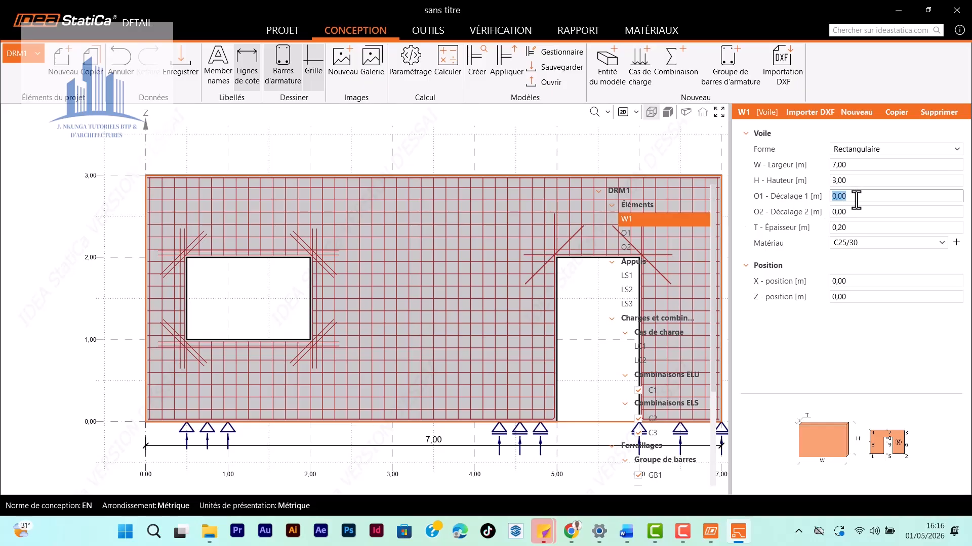
{"action": "left_click", "coordinate": [857, 213]}
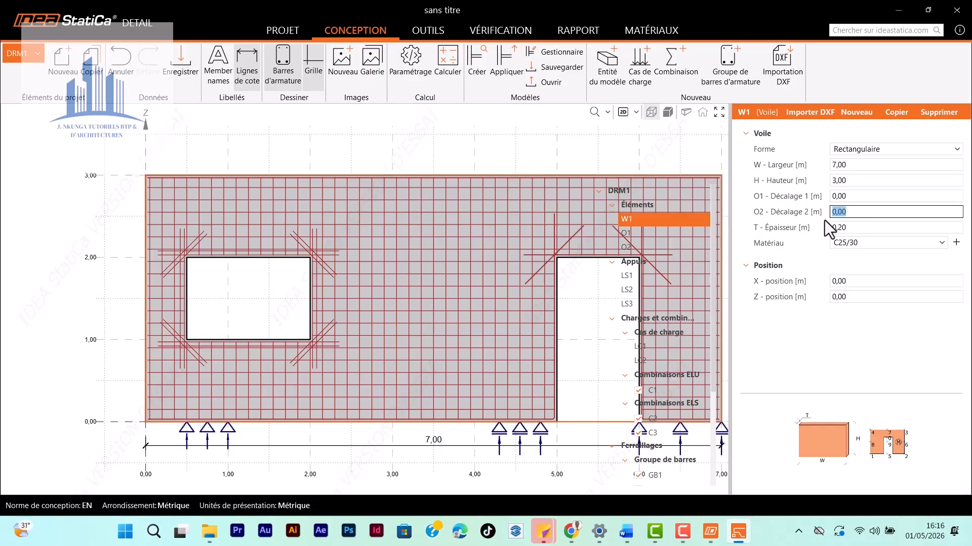
Step: Set the thickness of wall W1 to 0.25 m
{"action": "left_click", "coordinate": [865, 228]}
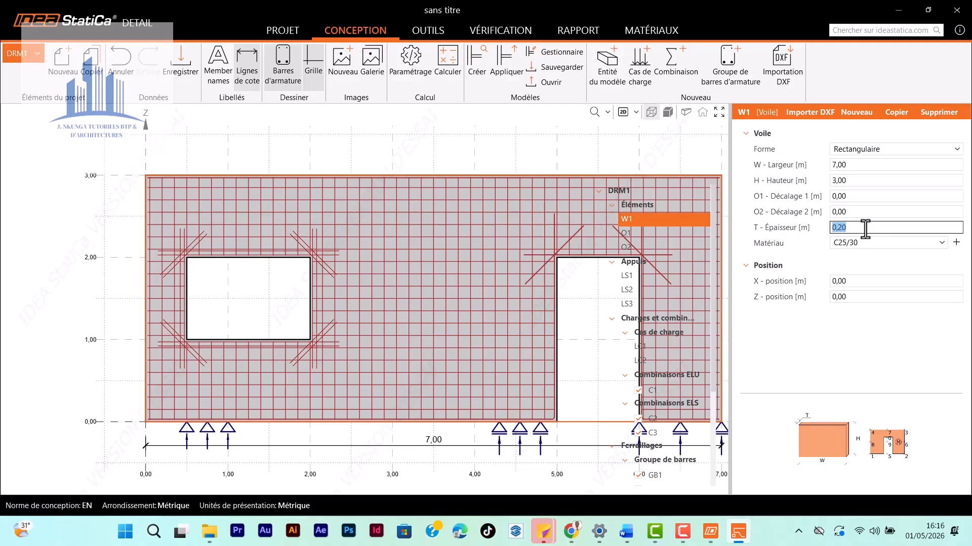
{"action": "type", "text": "0,25"}
{"action": "left_click", "coordinate": [835, 262]}
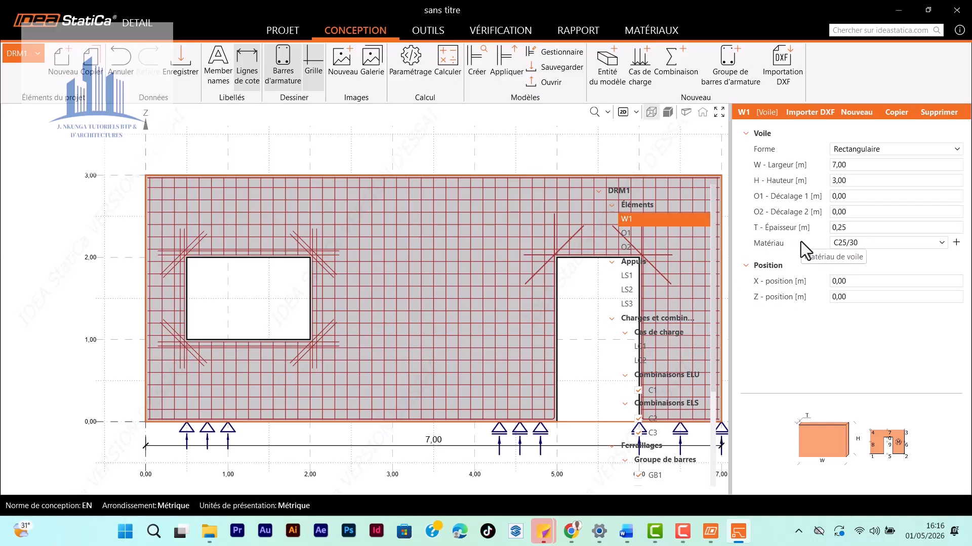
{"action": "scroll", "coordinate": [288, 272], "scroll_direction": "down", "scroll_amount": 4}
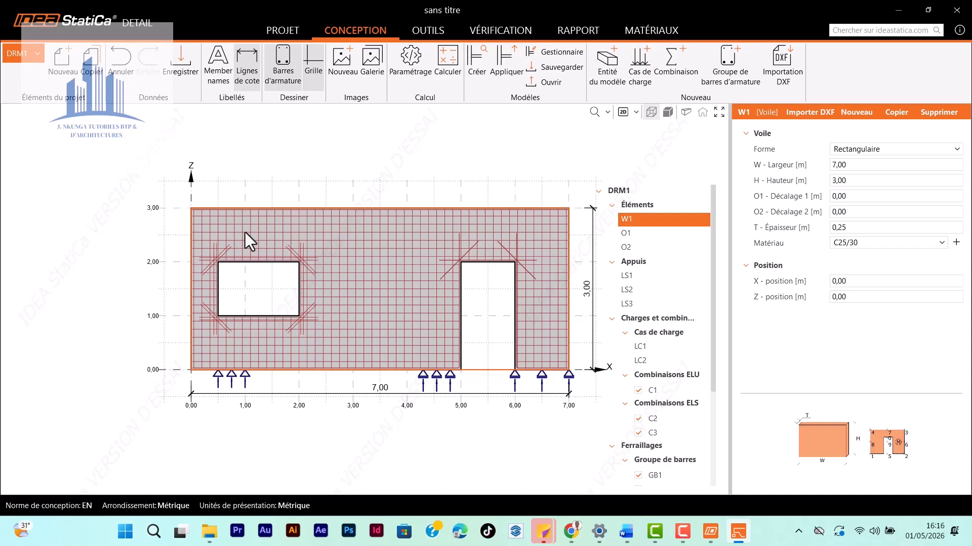
{"action": "scroll", "coordinate": [245, 233], "scroll_direction": "down", "scroll_amount": 1}
{"action": "scroll", "coordinate": [492, 274], "scroll_direction": "up", "scroll_amount": 1}
{"action": "scroll", "coordinate": [249, 238], "scroll_direction": "down", "scroll_amount": 1}
{"action": "scroll", "coordinate": [451, 280], "scroll_direction": "up", "scroll_amount": 2}
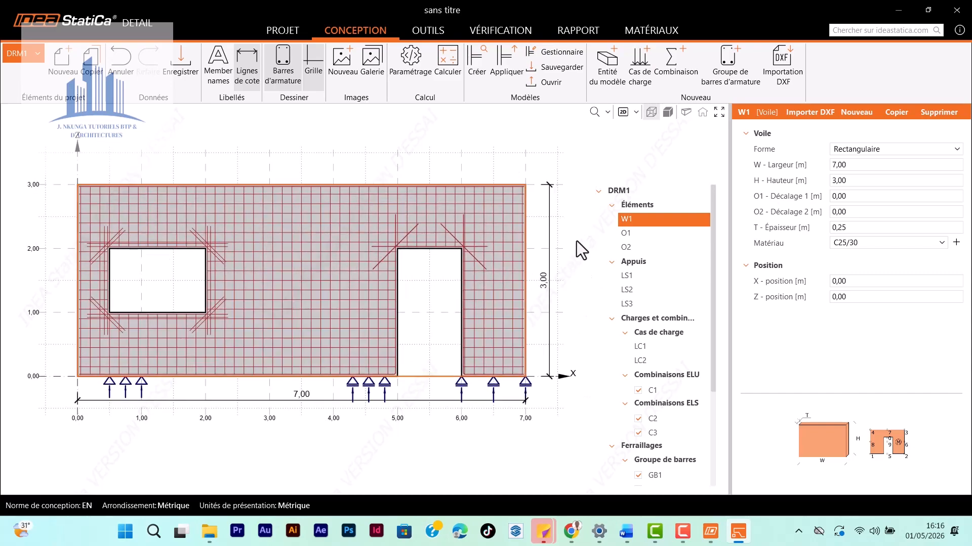
Step: Select window opening O1, try the circular and polygon shapes, and return it to rectangular
{"action": "left_click", "coordinate": [618, 235]}
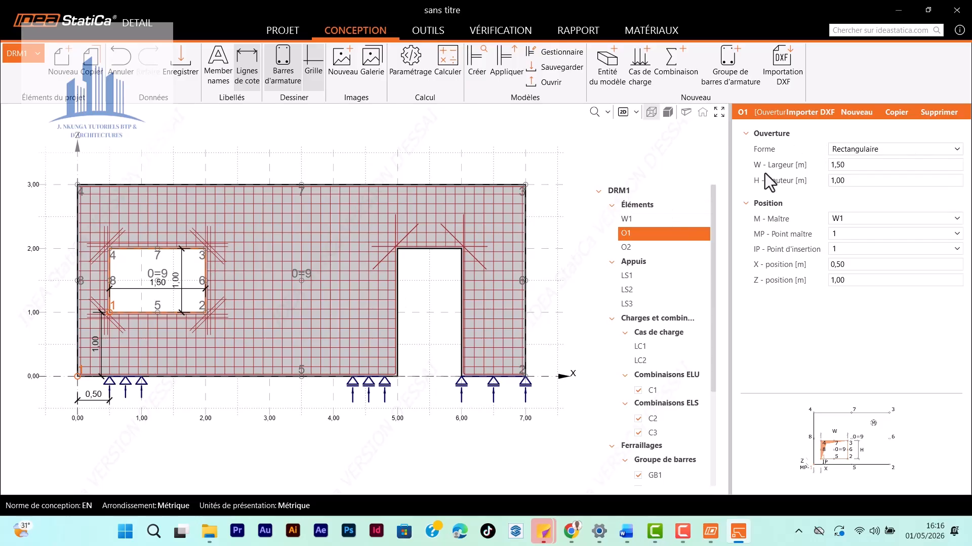
{"action": "left_click", "coordinate": [953, 150]}
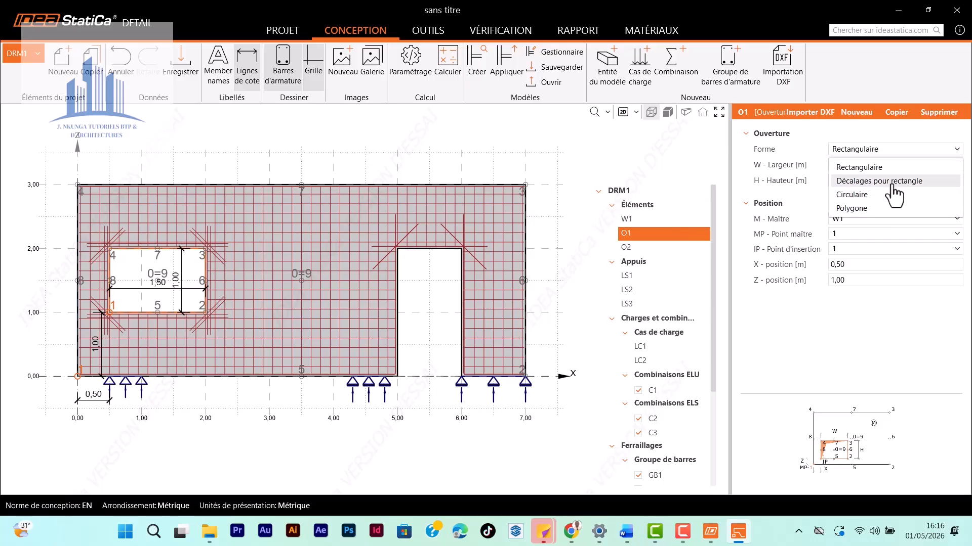
{"action": "left_click", "coordinate": [863, 196]}
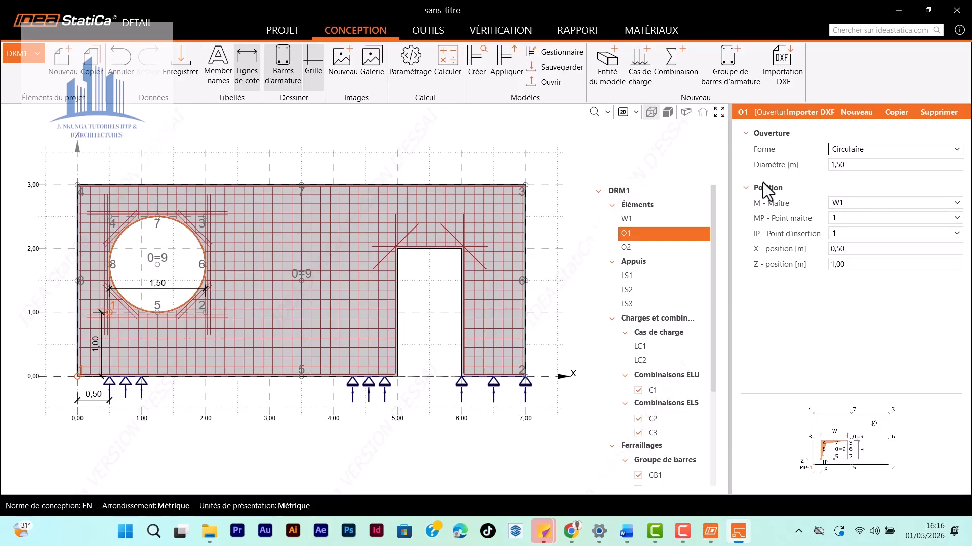
{"action": "left_click", "coordinate": [868, 149]}
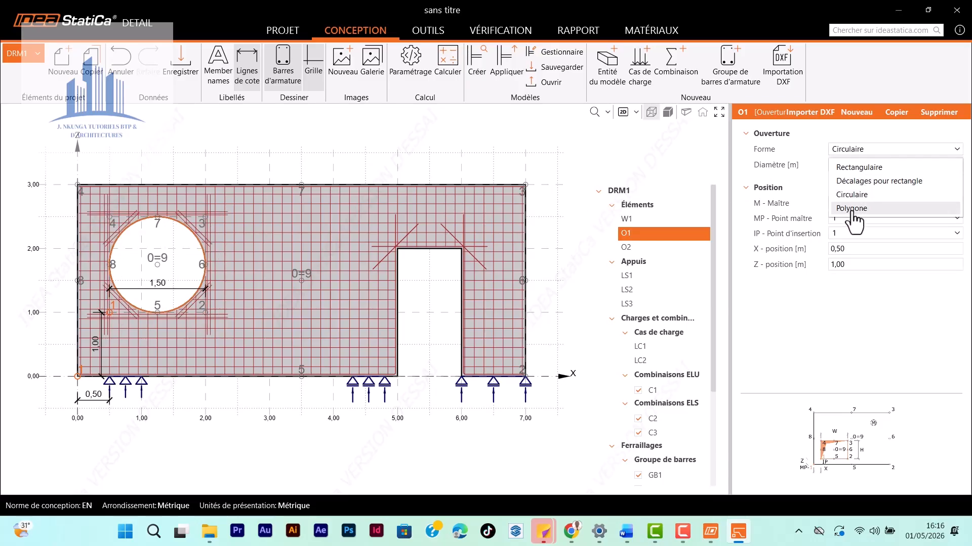
{"action": "left_click", "coordinate": [859, 161]}
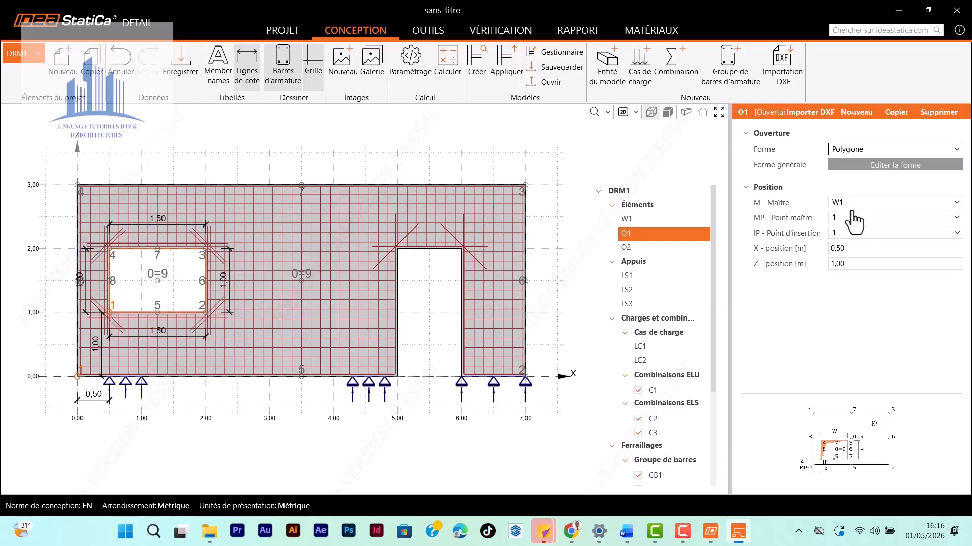
{"action": "left_click", "coordinate": [852, 150]}
{"action": "left_click", "coordinate": [859, 168]}
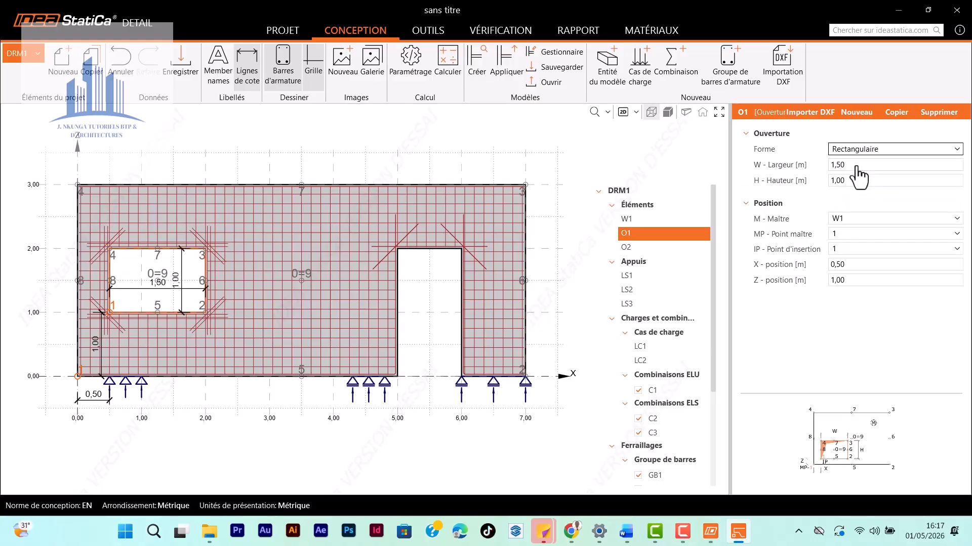
Step: Set the width of window opening O1 to 2 m
{"action": "left_click", "coordinate": [856, 165]}
{"action": "left_click", "coordinate": [856, 164]}
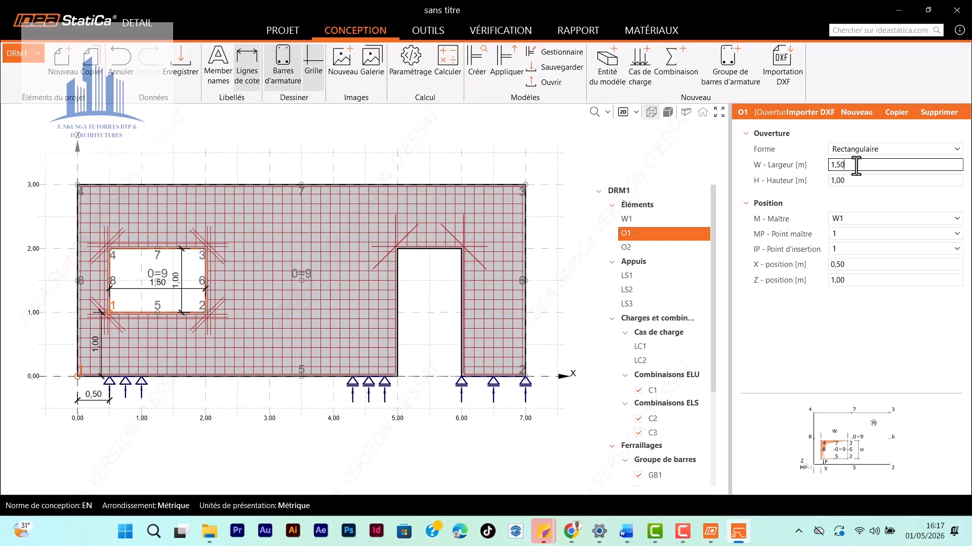
{"action": "key", "text": "BackSpace"}
{"action": "key", "text": "BackSpace"}
{"action": "type", "text": "00"}
{"action": "left_click", "coordinate": [834, 164]}
{"action": "key", "text": "BackSpace"}
{"action": "type", "text": "2"}
{"action": "left_click", "coordinate": [863, 182]}
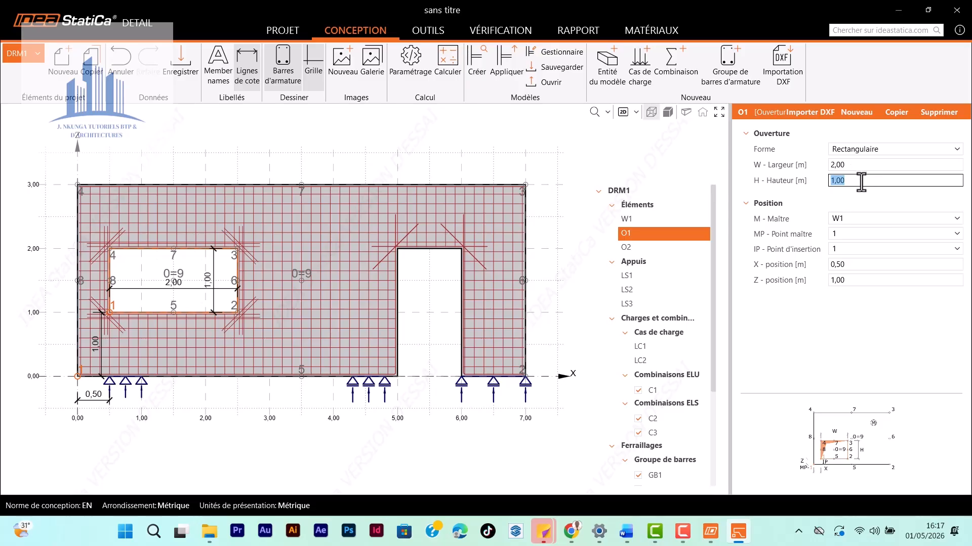
{"action": "left_click", "coordinate": [838, 181]}
Step: Select door opening O2 and set its width to 1.50 m
{"action": "left_click", "coordinate": [628, 249]}
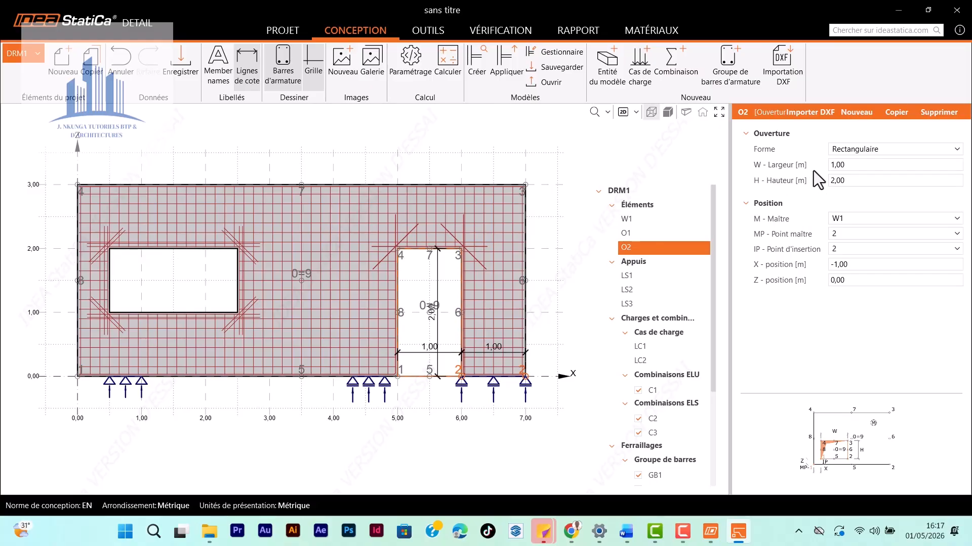
{"action": "left_click", "coordinate": [842, 164]}
{"action": "key", "text": "BackSpace"}
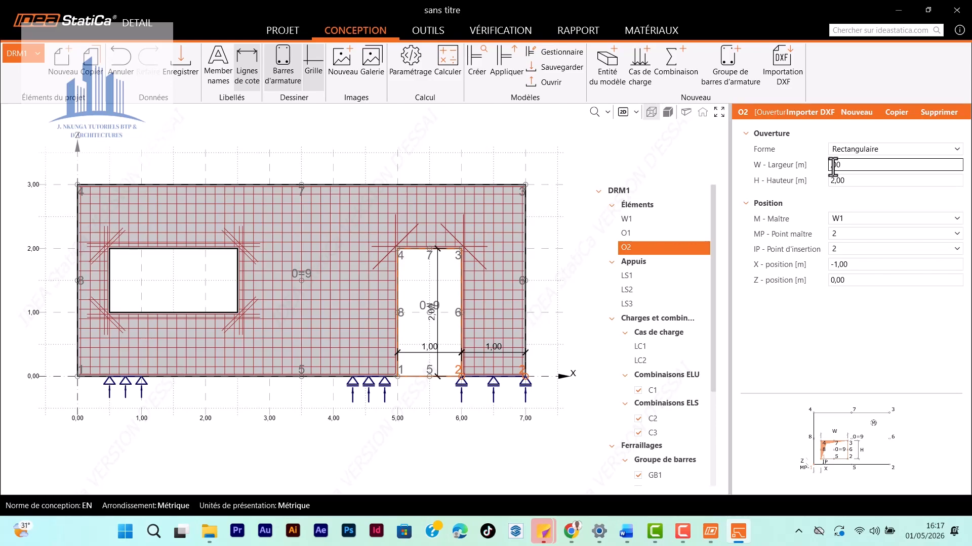
{"action": "type", "text": "0"}
{"action": "key", "text": "BackSpace"}
{"action": "type", "text": "1"}
{"action": "left_click", "coordinate": [841, 167]}
{"action": "key", "text": "BackSpace"}
{"action": "type", "text": "5"}
{"action": "left_click", "coordinate": [826, 194]}
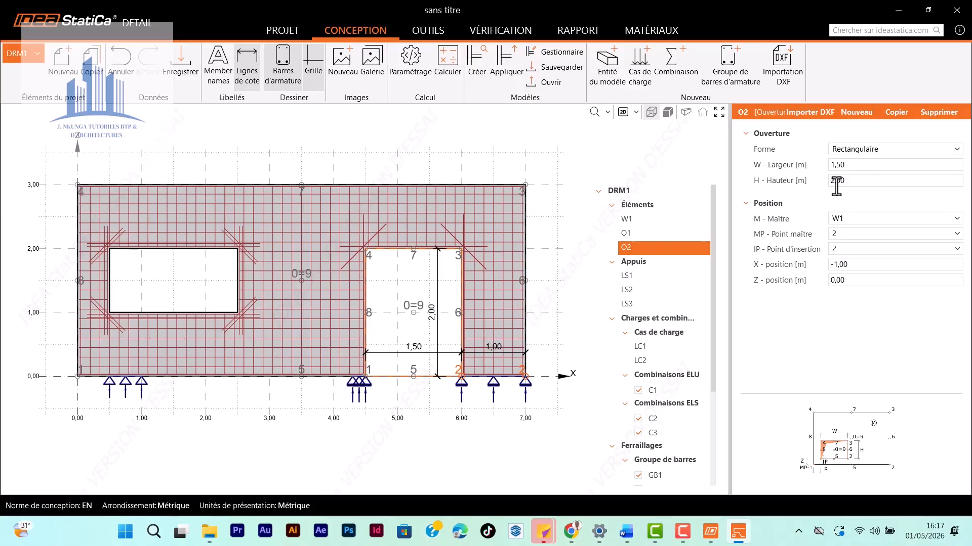
Step: Try a height of 3 m for door opening O2
{"action": "left_click", "coordinate": [834, 186]}
{"action": "left_click", "coordinate": [834, 185]}
{"action": "type", "text": "3"}
{"action": "left_click", "coordinate": [814, 199]}
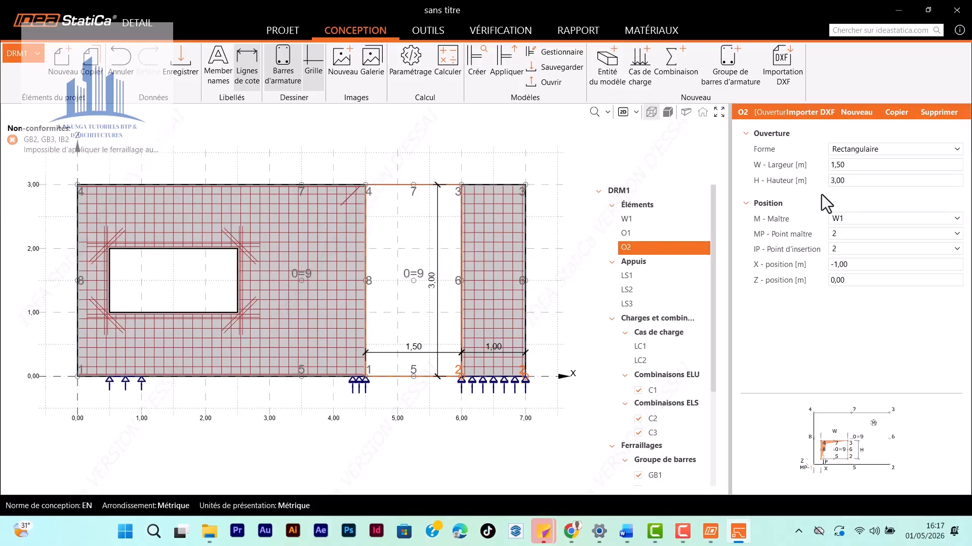
Step: Set the height of door opening O2 to 2.10 m
{"action": "left_click", "coordinate": [833, 182]}
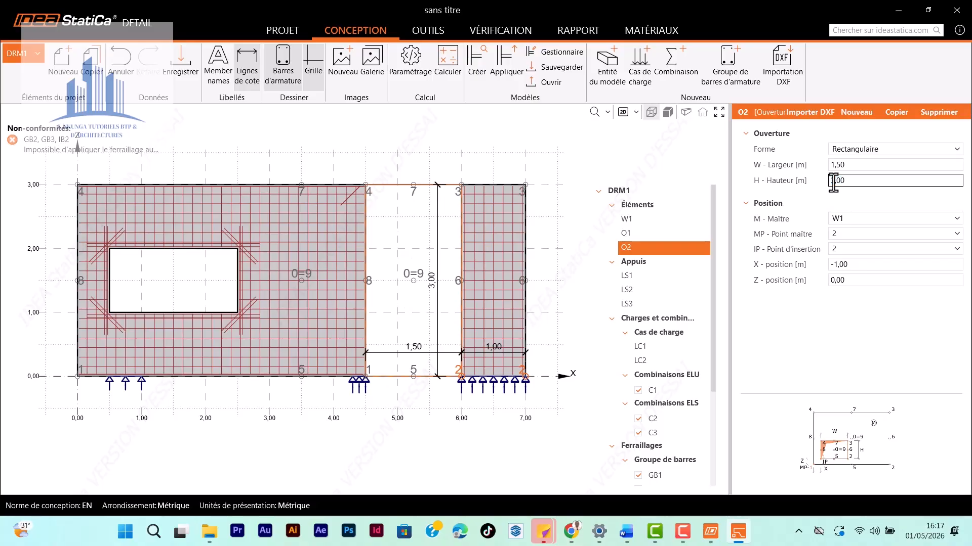
{"action": "type", "text": "2"}
{"action": "left_click", "coordinate": [839, 182]}
{"action": "key", "text": "BackSpace"}
{"action": "type", "text": "1"}
{"action": "left_click", "coordinate": [840, 197]}
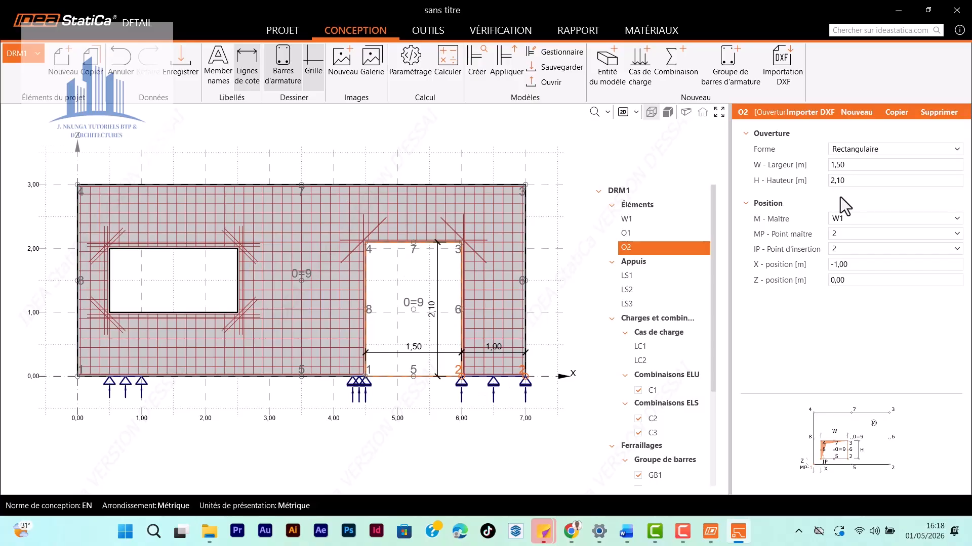
Step: Select window opening O1 and set its height to 1.10 m
{"action": "left_click", "coordinate": [628, 232]}
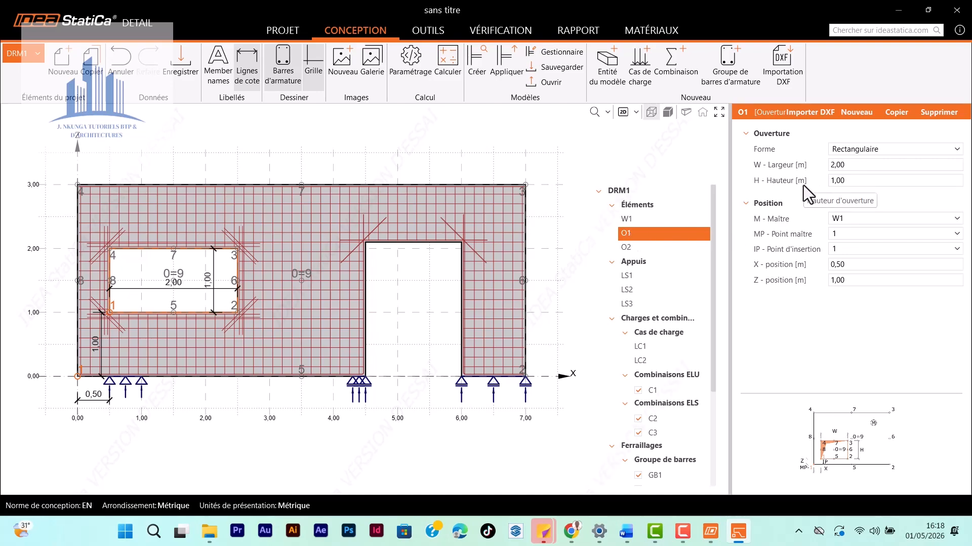
{"action": "left_click", "coordinate": [840, 182]}
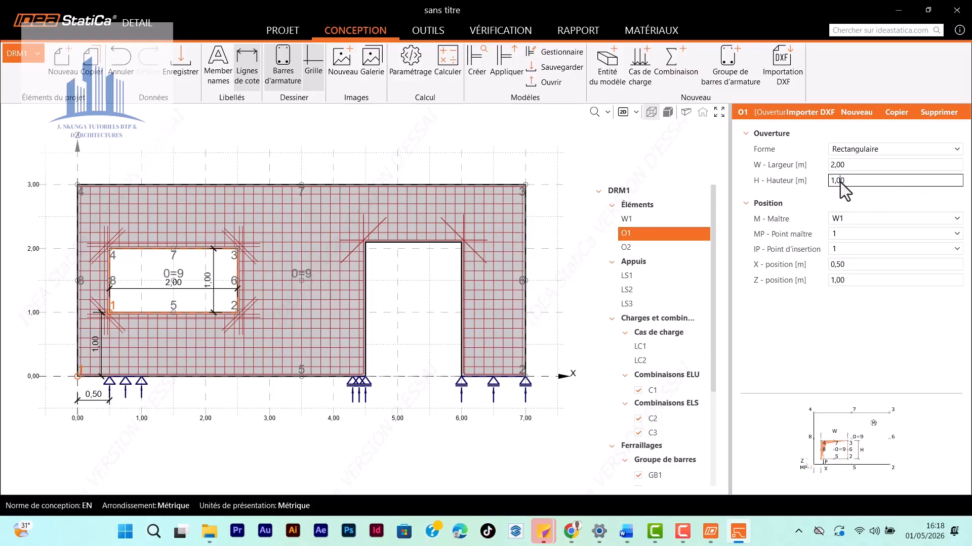
{"action": "type", "text": "1"}
{"action": "key", "text": "Return"}
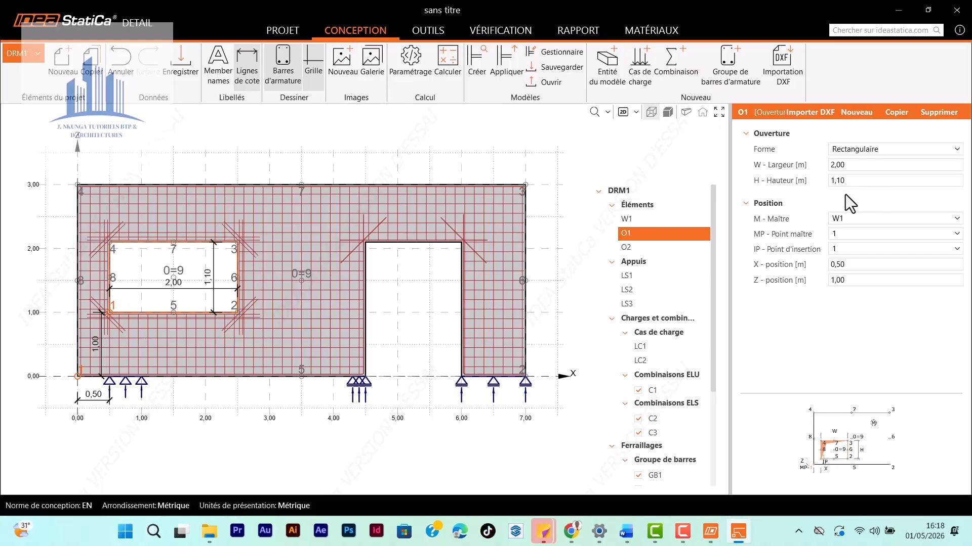
Step: Examine the available support types and the properties of line supports LS1, LS2 and LS3
{"action": "left_click", "coordinate": [651, 247]}
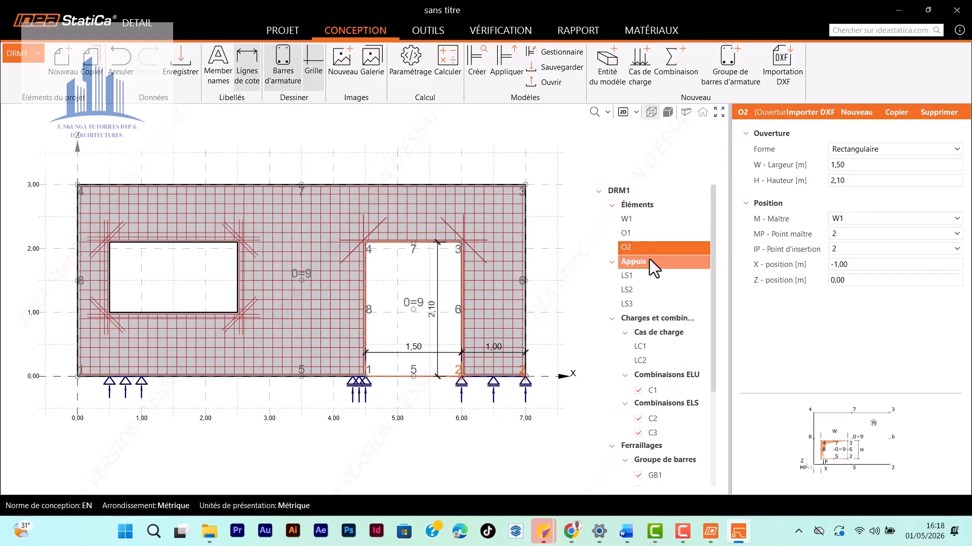
{"action": "left_click", "coordinate": [648, 262]}
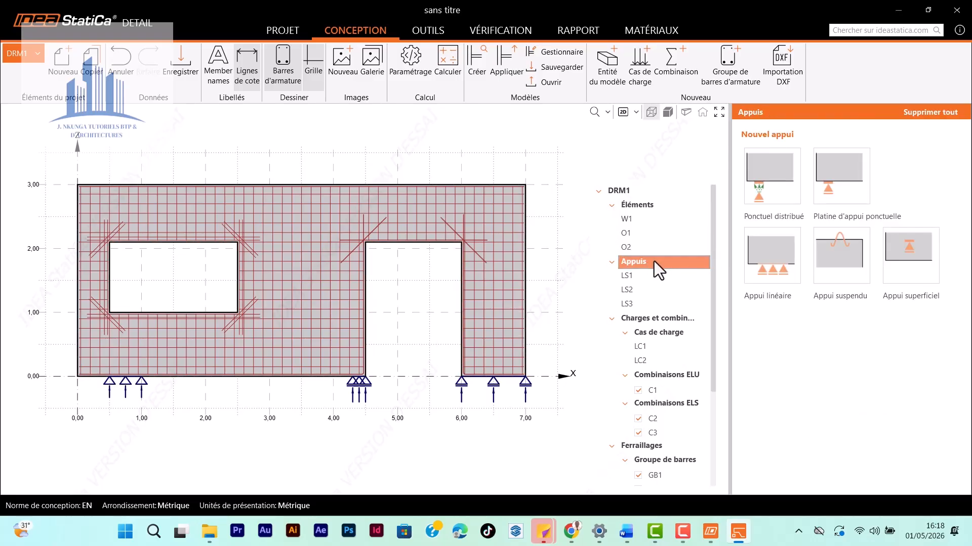
{"action": "left_click", "coordinate": [632, 290]}
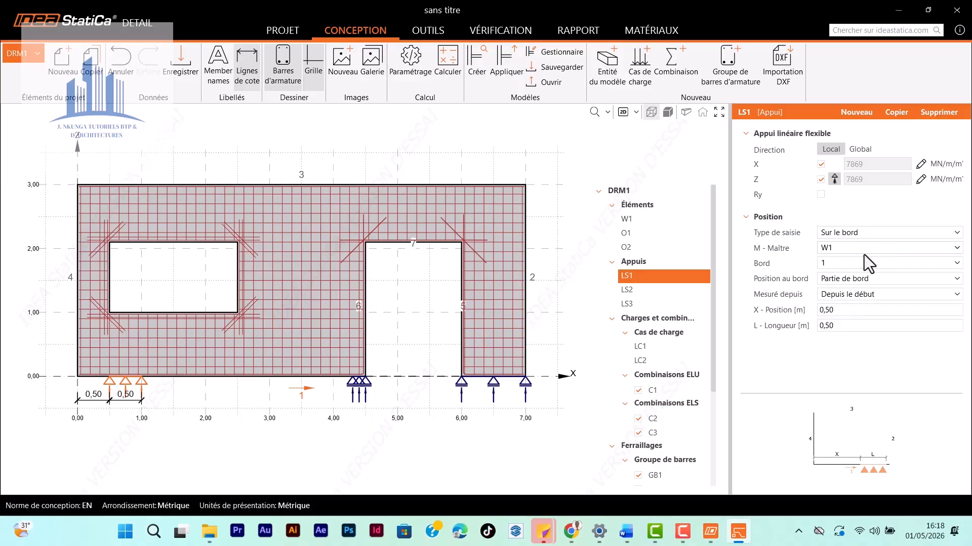
{"action": "left_click", "coordinate": [649, 296]}
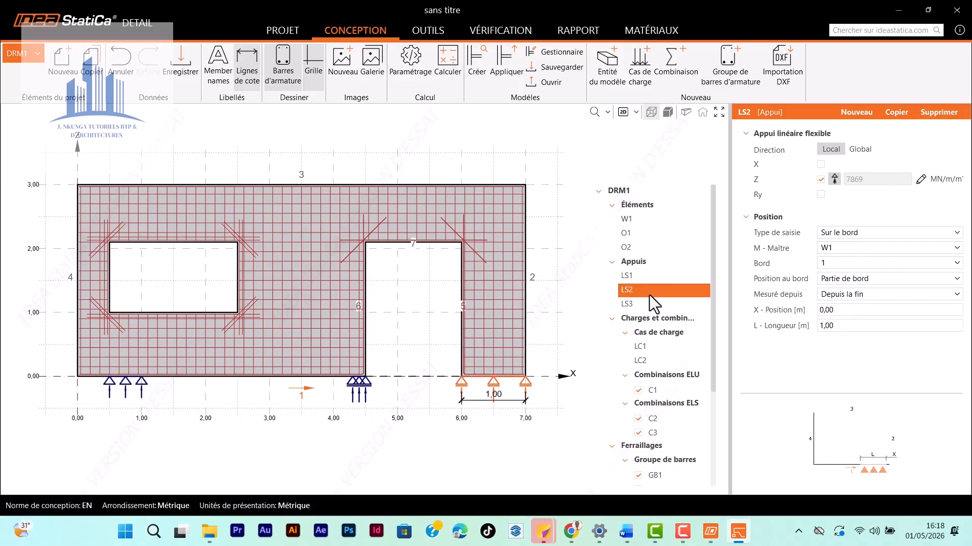
{"action": "left_click", "coordinate": [642, 307]}
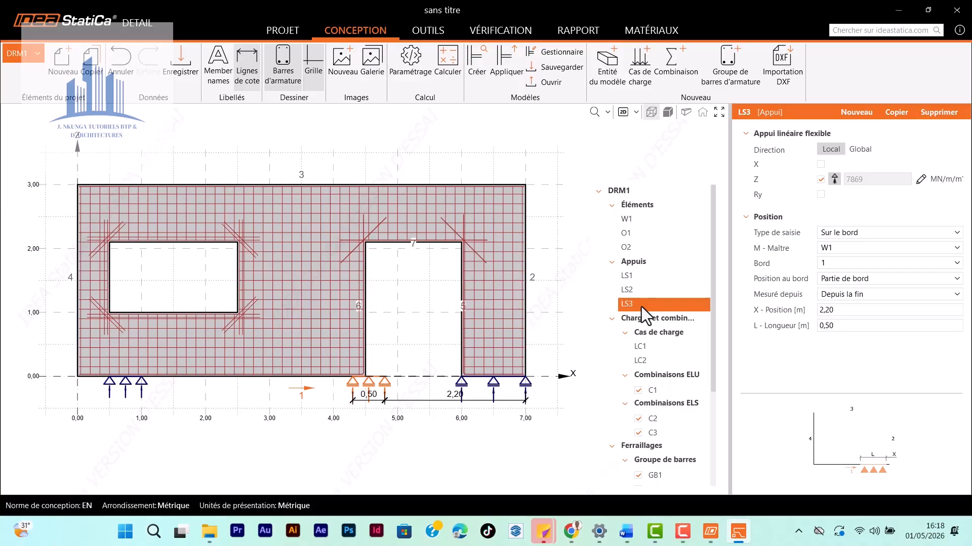
Step: Open the load case list, choose the permanent type for LC1 and keep LC2 as variable
{"action": "left_click", "coordinate": [671, 323]}
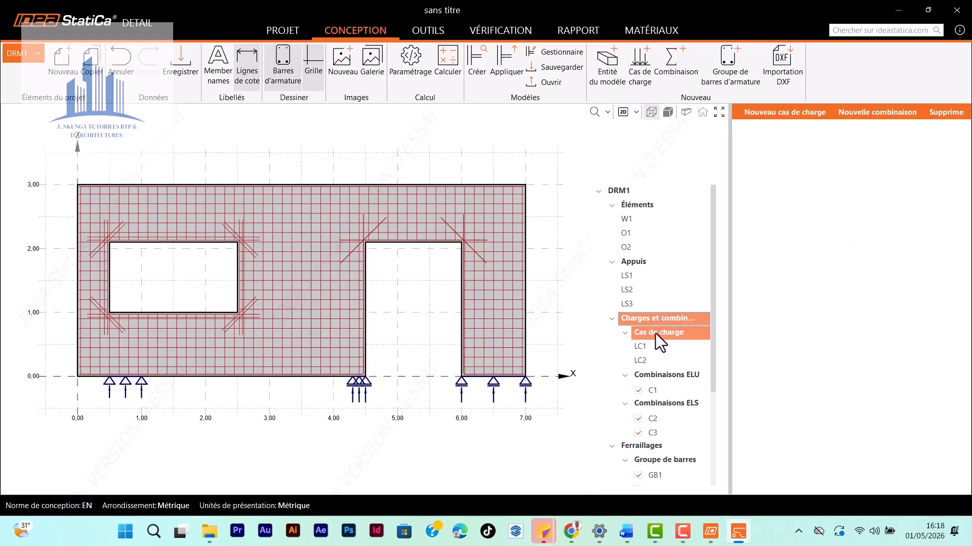
{"action": "left_click", "coordinate": [656, 333]}
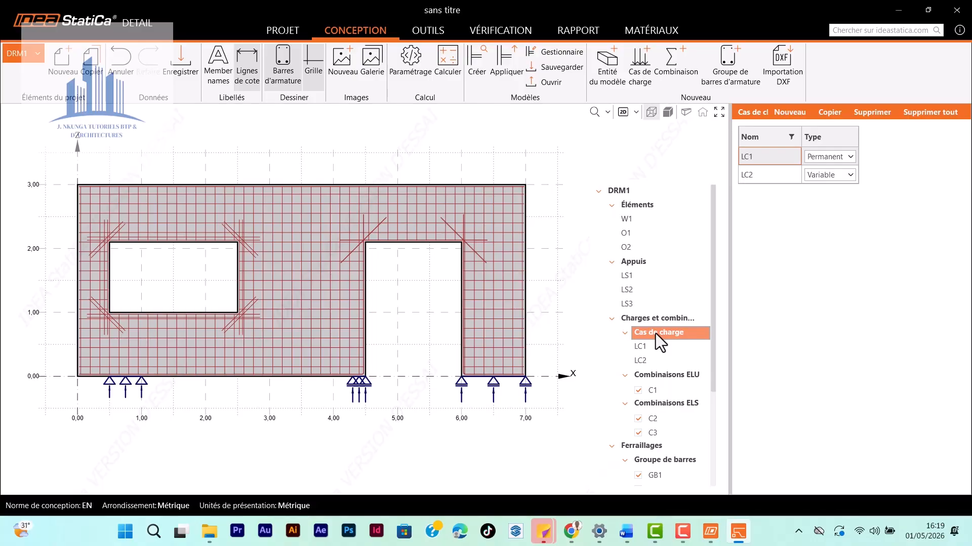
{"action": "left_click", "coordinate": [849, 157]}
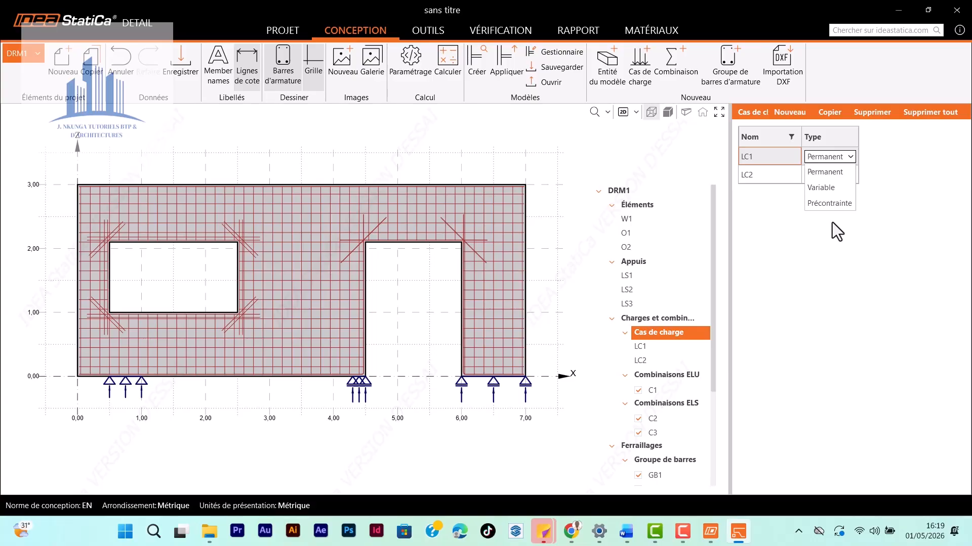
{"action": "left_click", "coordinate": [824, 174]}
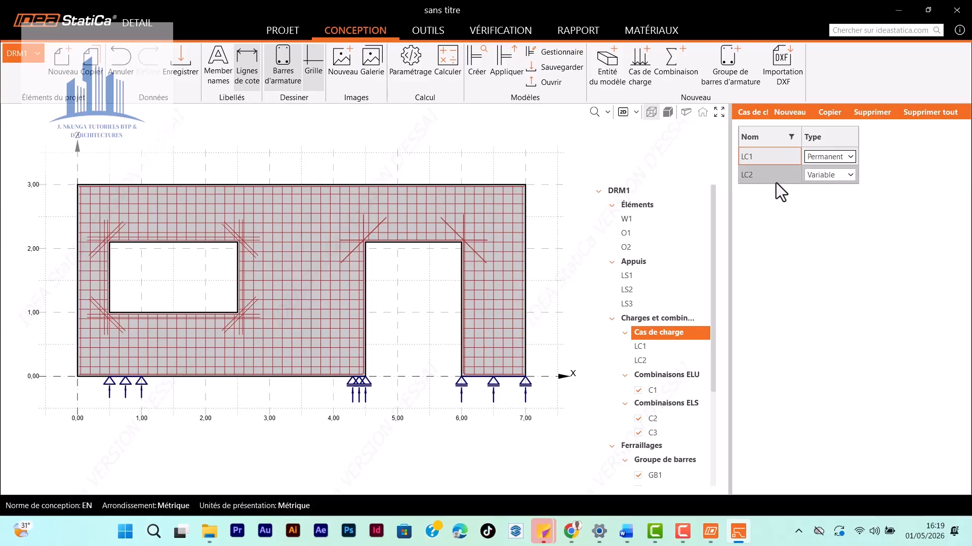
{"action": "left_click", "coordinate": [849, 175]}
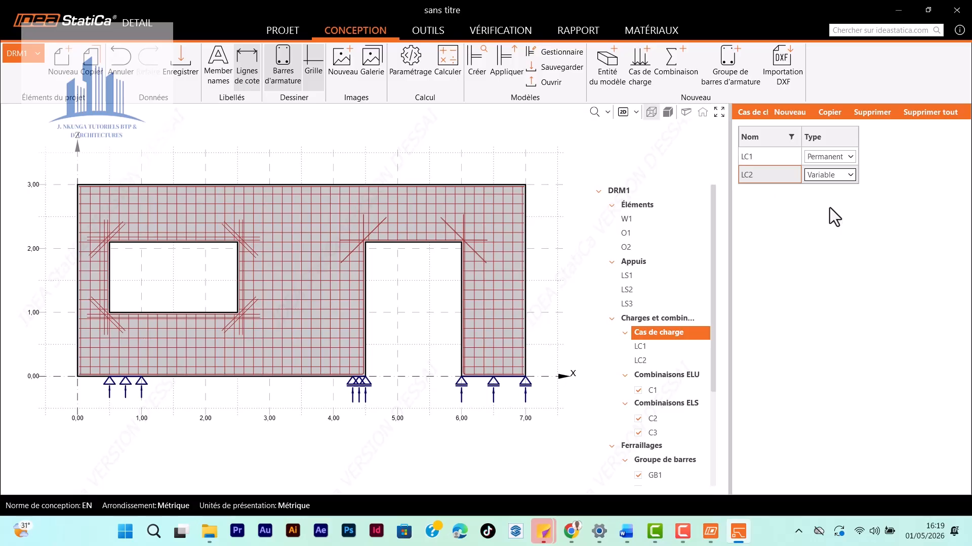
Step: Add a new load case alongside LC1 and LC2
{"action": "left_click", "coordinate": [847, 178]}
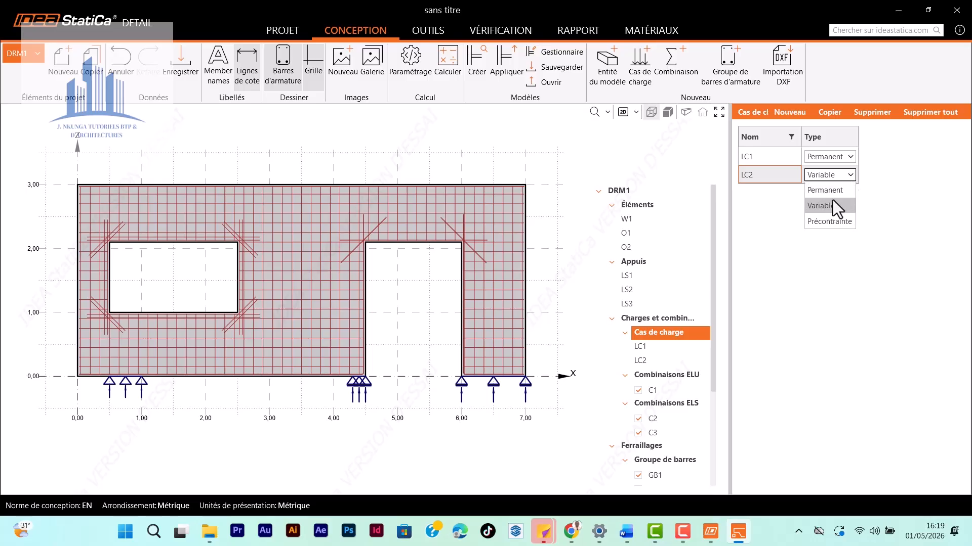
{"action": "left_click", "coordinate": [836, 244]}
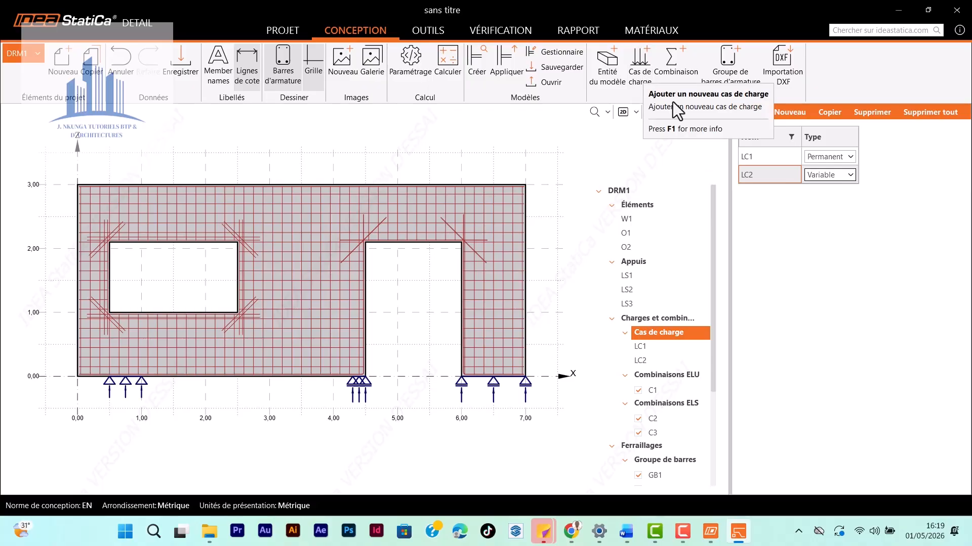
{"action": "left_click", "coordinate": [643, 78]}
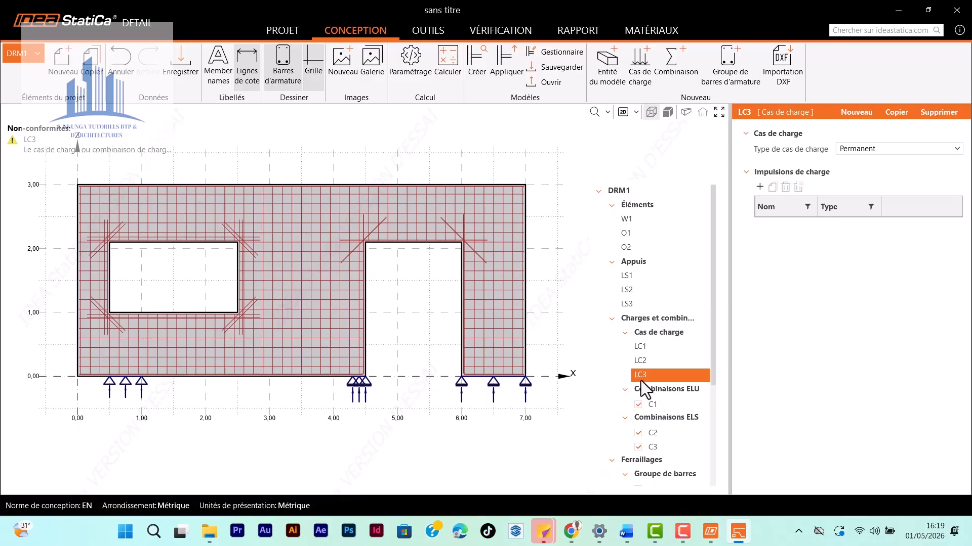
{"action": "right_click", "coordinate": [649, 375]}
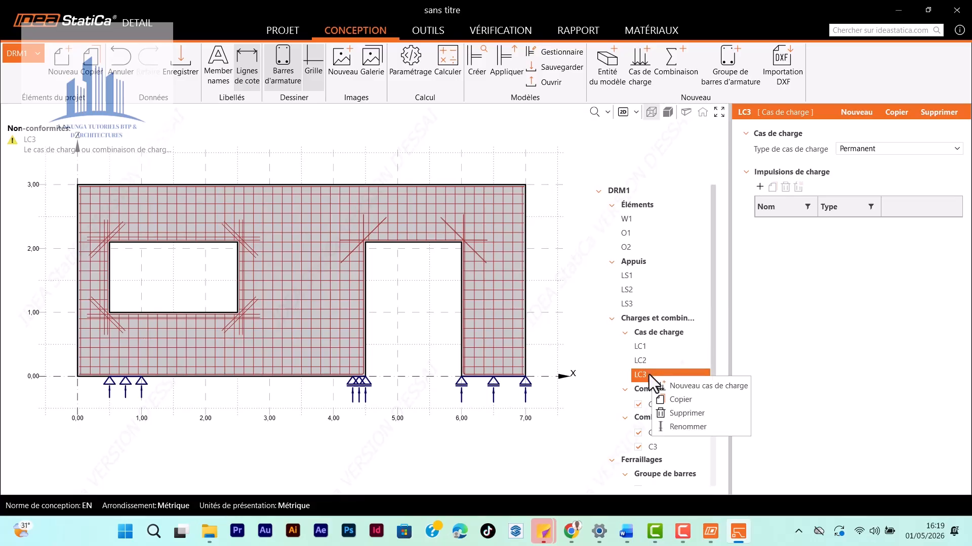
{"action": "left_click", "coordinate": [651, 351]}
Step: Display load case LC1 and examine its line loads on the wall
{"action": "left_click", "coordinate": [638, 346]}
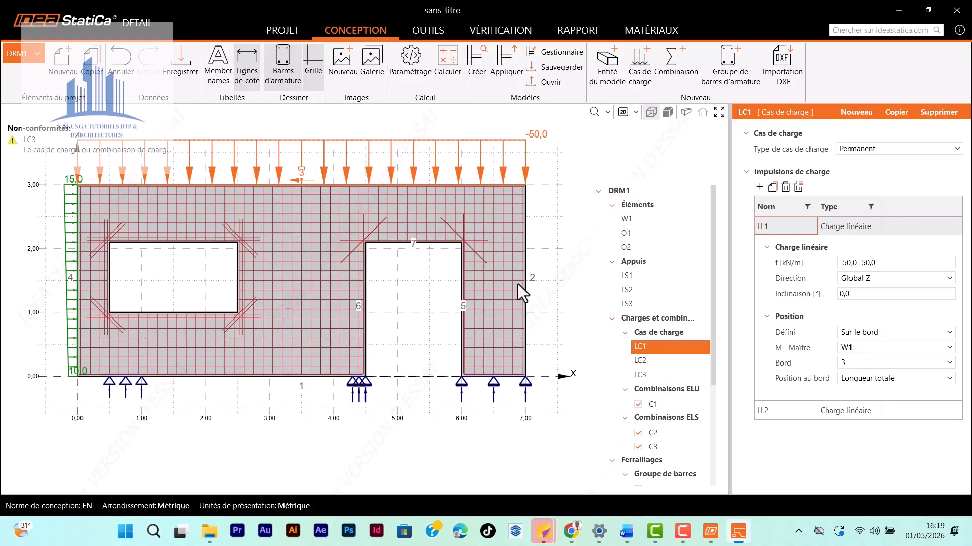
{"action": "scroll", "coordinate": [426, 337], "scroll_direction": "down", "scroll_amount": 1}
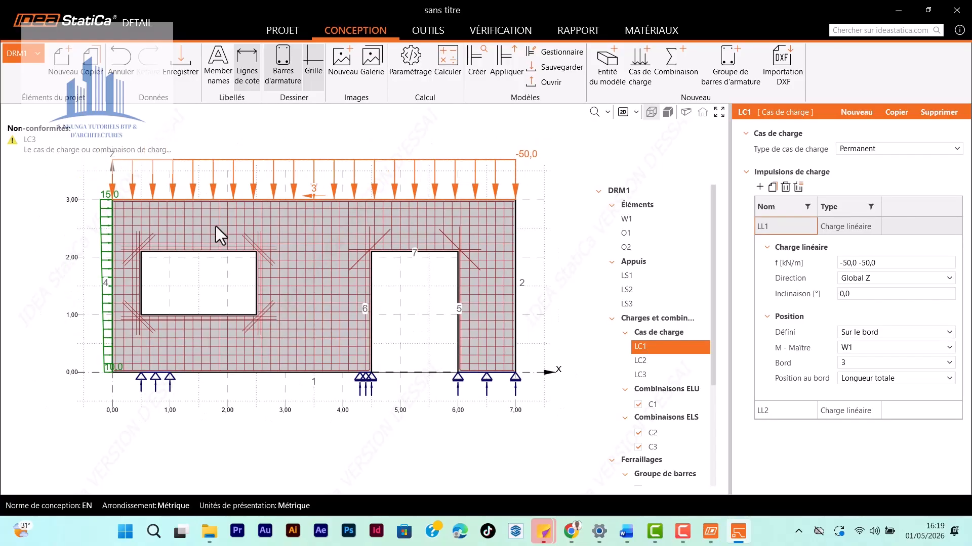
{"action": "scroll", "coordinate": [234, 316], "scroll_direction": "down", "scroll_amount": 1}
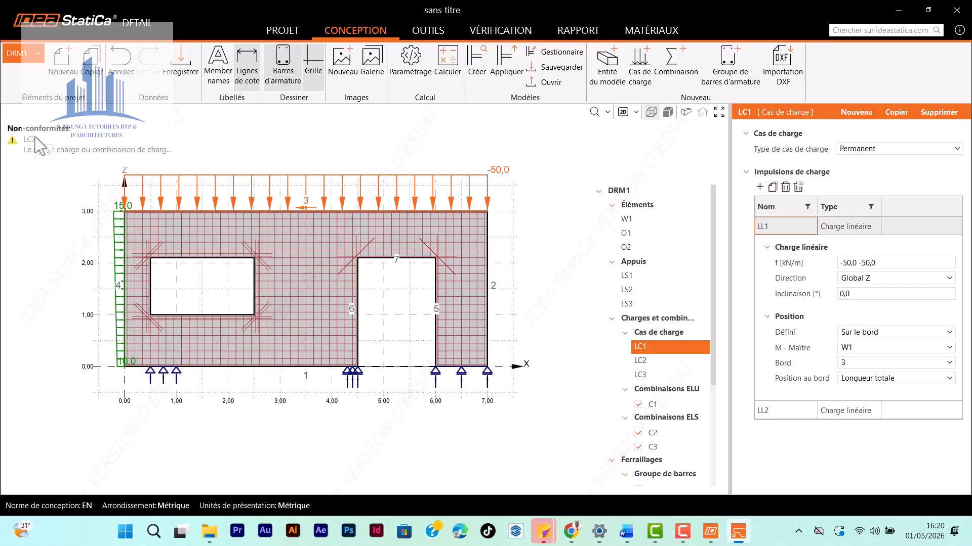
Step: Delete the empty load case LC3
{"action": "left_click", "coordinate": [640, 378]}
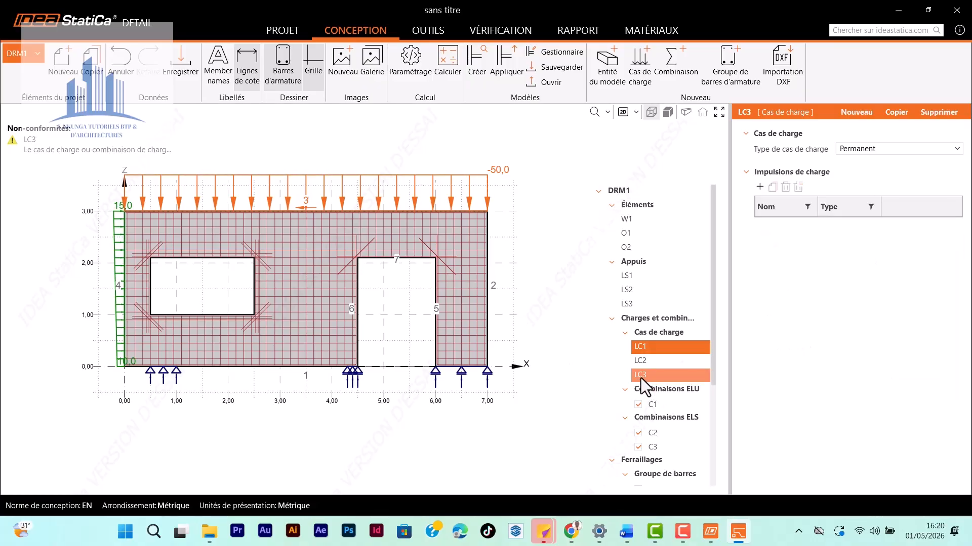
{"action": "right_click", "coordinate": [641, 378]}
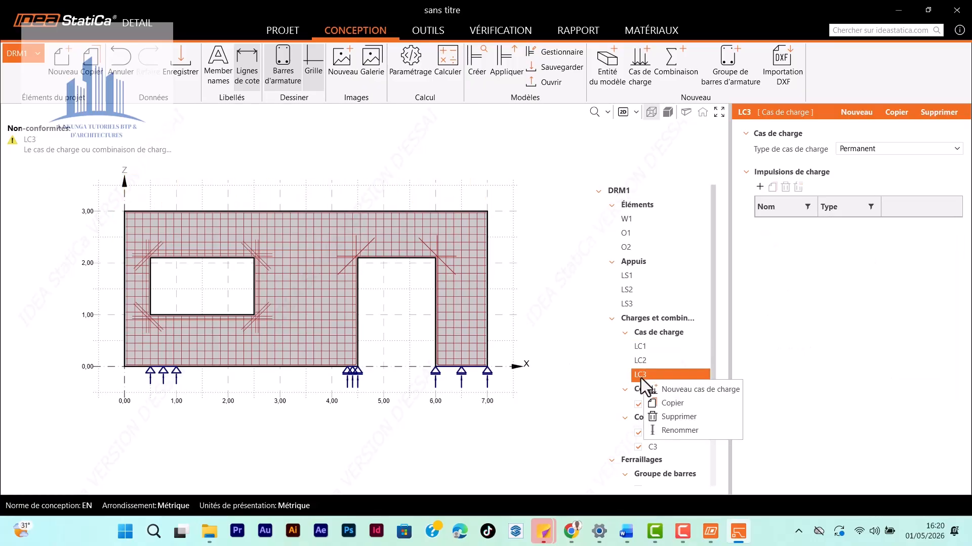
{"action": "left_click", "coordinate": [678, 417]}
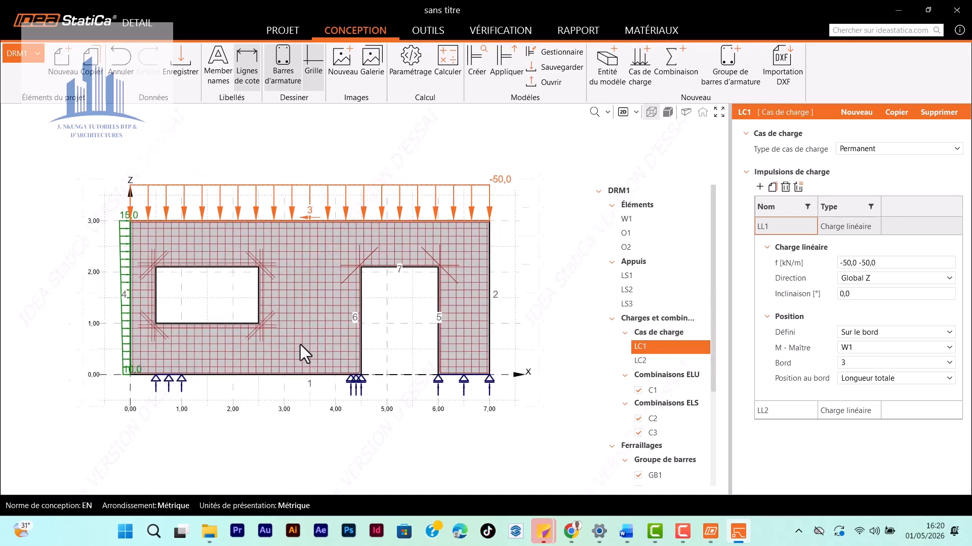
Step: Set the line load LL1 of load case LC1 to -70 kN/m at both ends
{"action": "scroll", "coordinate": [279, 260], "scroll_direction": "up", "scroll_amount": 1}
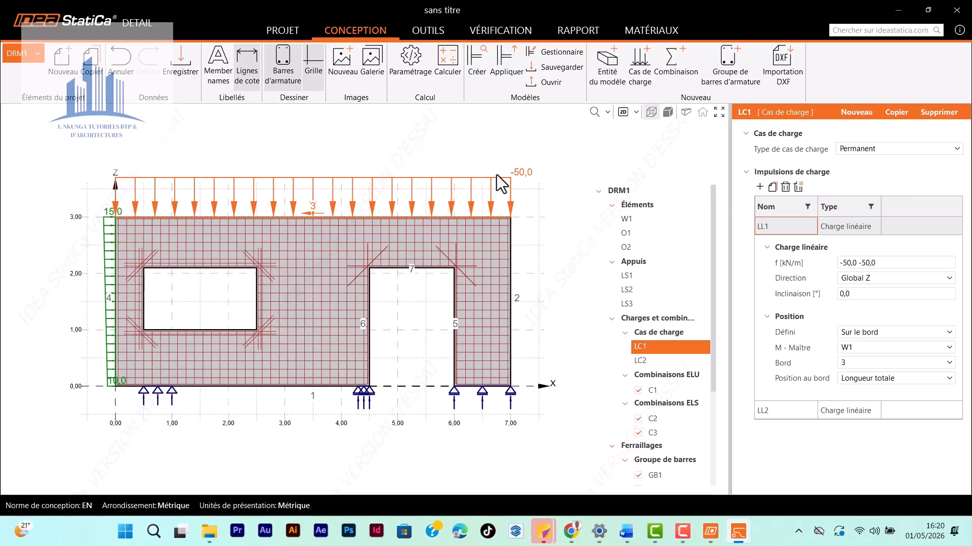
{"action": "left_click", "coordinate": [849, 263]}
{"action": "type", "text": "70"}
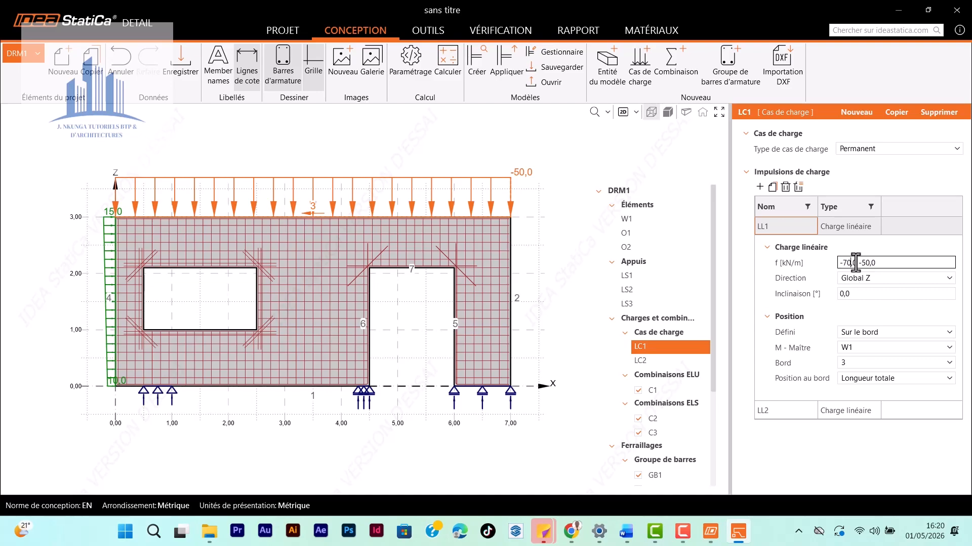
{"action": "left_click", "coordinate": [868, 263]}
{"action": "key", "text": "BackSpace"}
{"action": "key", "text": "BackSpace"}
{"action": "type", "text": "70"}
{"action": "left_click", "coordinate": [826, 274]}
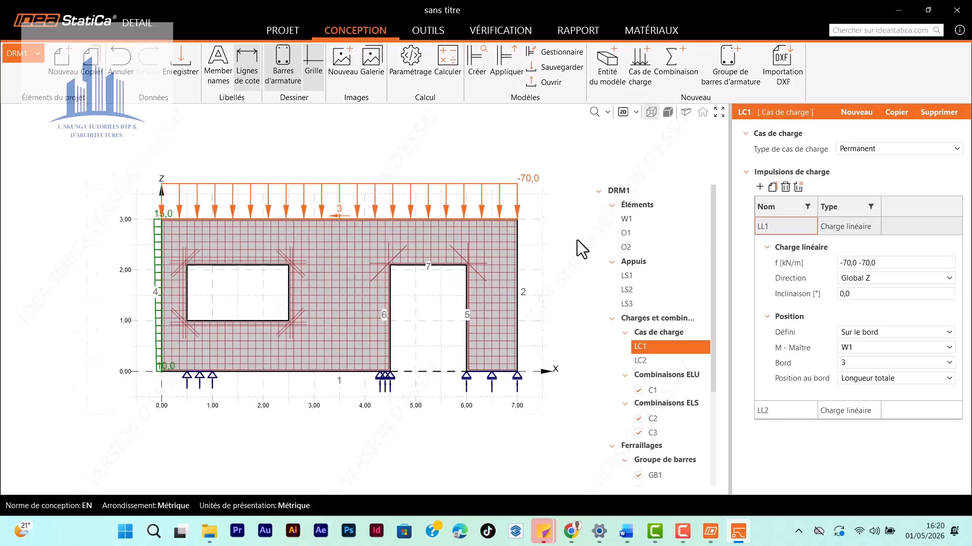
Step: Examine the direction options of line load LL1 and its placement along the wall's top edge
{"action": "scroll", "coordinate": [385, 230], "scroll_direction": "up", "scroll_amount": 1}
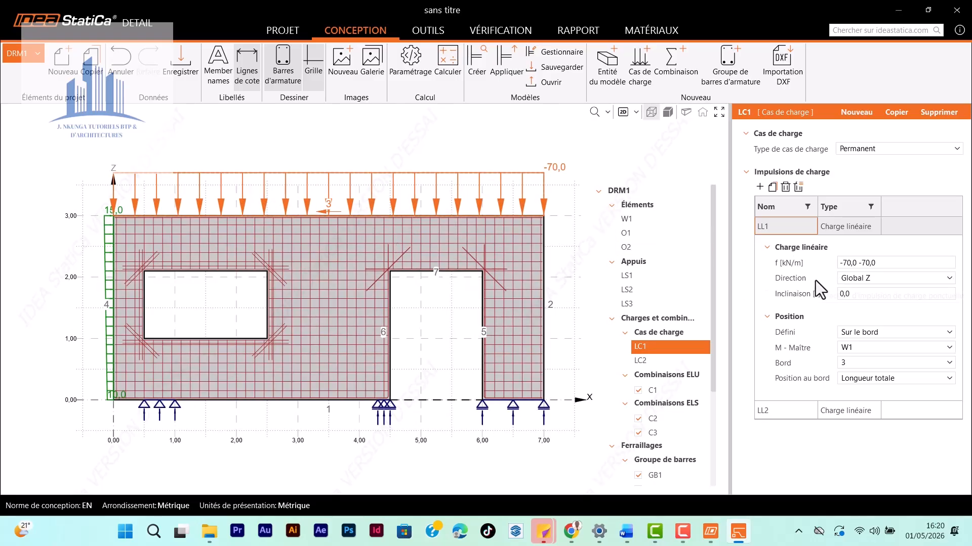
{"action": "left_click", "coordinate": [896, 279]}
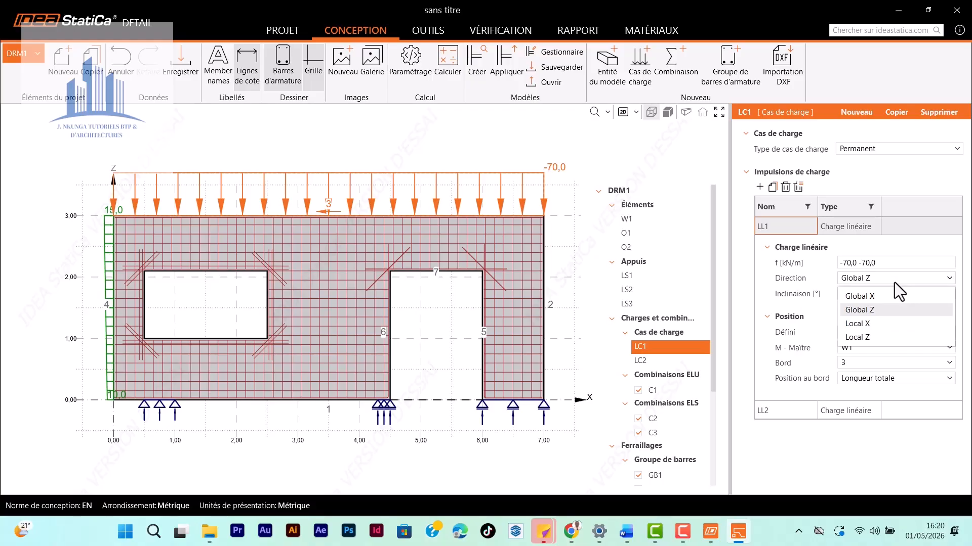
{"action": "left_click", "coordinate": [737, 270]}
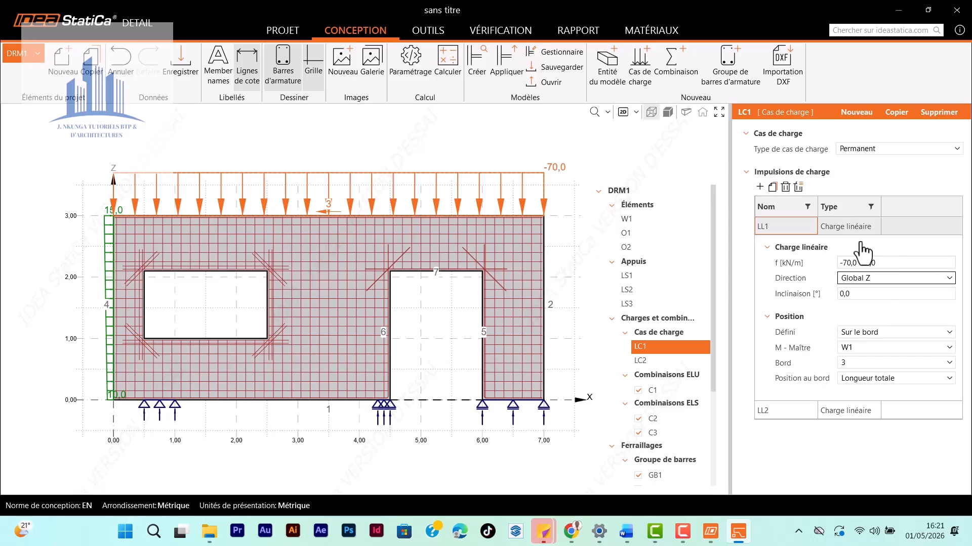
{"action": "scroll", "coordinate": [429, 280], "scroll_direction": "up", "scroll_amount": 1}
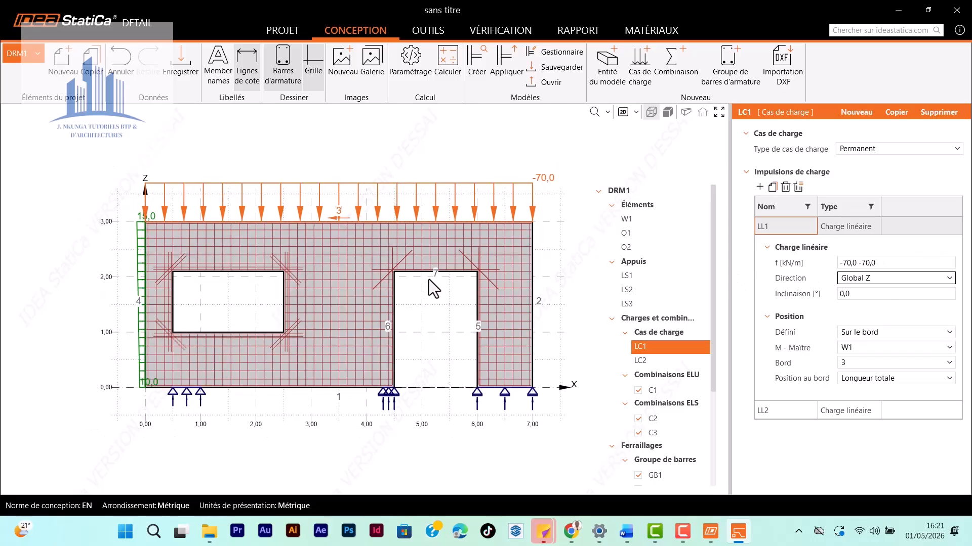
{"action": "scroll", "coordinate": [409, 262], "scroll_direction": "up", "scroll_amount": 1}
{"action": "scroll", "coordinate": [420, 265], "scroll_direction": "down", "scroll_amount": 1}
{"action": "scroll", "coordinate": [397, 256], "scroll_direction": "up", "scroll_amount": 1}
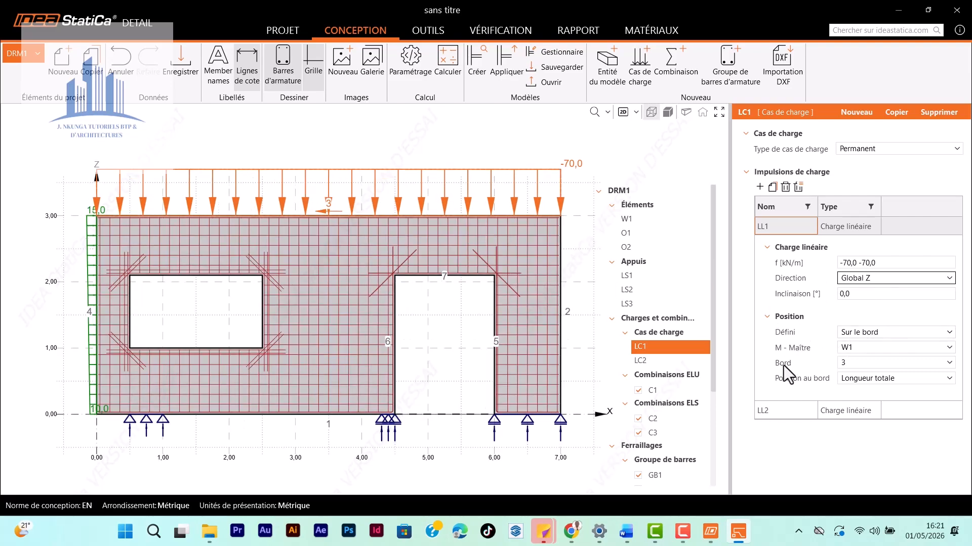
Step: Set the line load LL3 of load case LC2 to -80 kN/m at both ends
{"action": "left_click", "coordinate": [639, 362]}
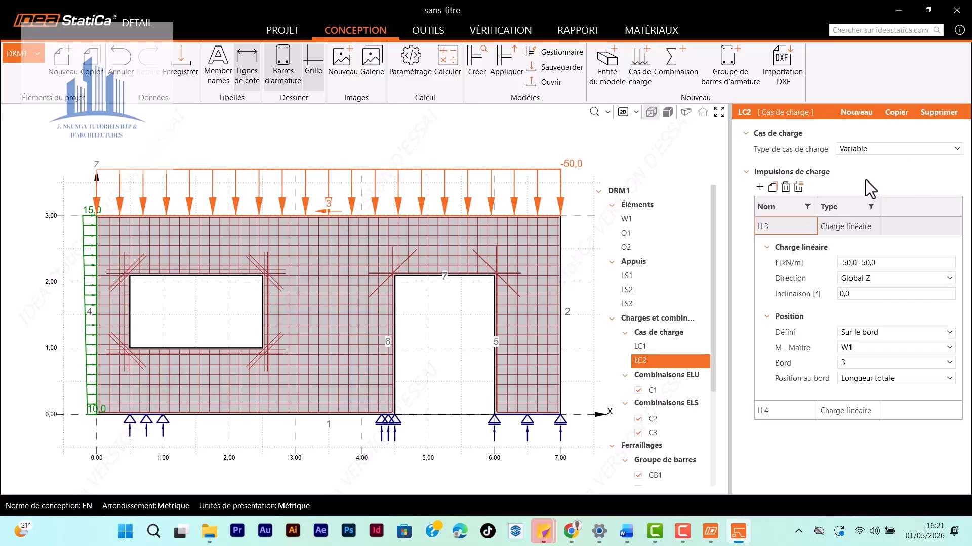
{"action": "left_click", "coordinate": [847, 266]}
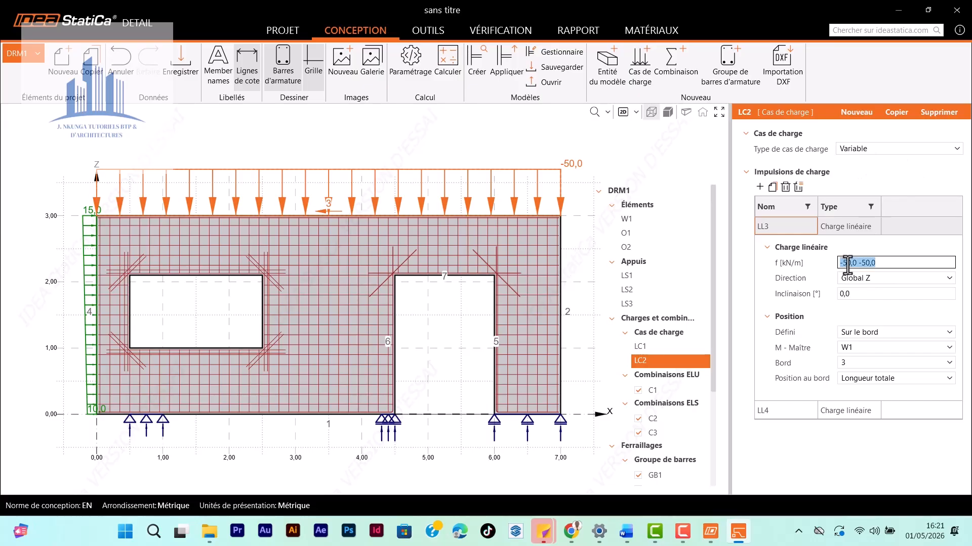
{"action": "left_click", "coordinate": [848, 266]}
{"action": "key", "text": "BackSpace"}
{"action": "key", "text": "BackSpace"}
{"action": "type", "text": "80"}
{"action": "key", "text": "BackSpace"}
{"action": "key", "text": "BackSpace"}
{"action": "type", "text": "80"}
{"action": "left_click", "coordinate": [819, 309]}
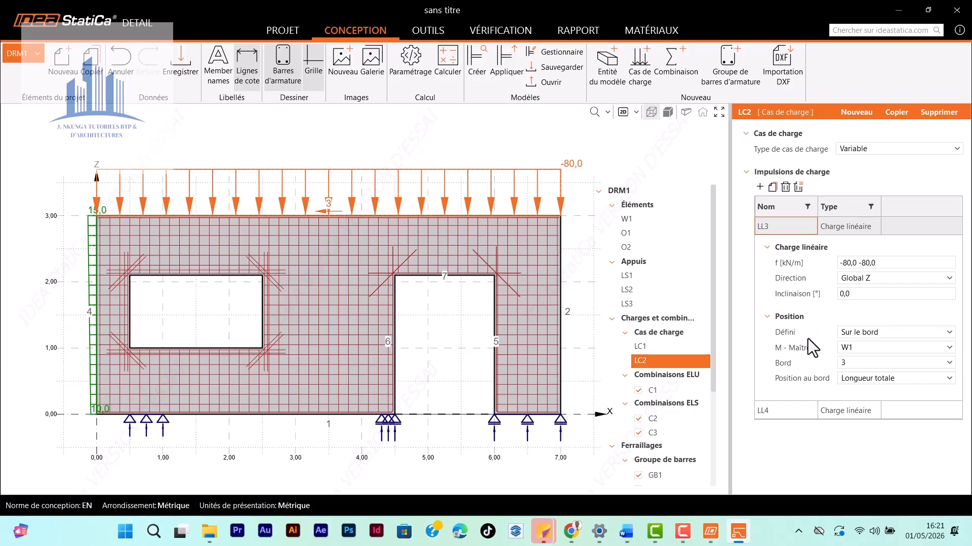
Step: Open the combination rules and choose the ELU type for combination C1
{"action": "left_click", "coordinate": [665, 376]}
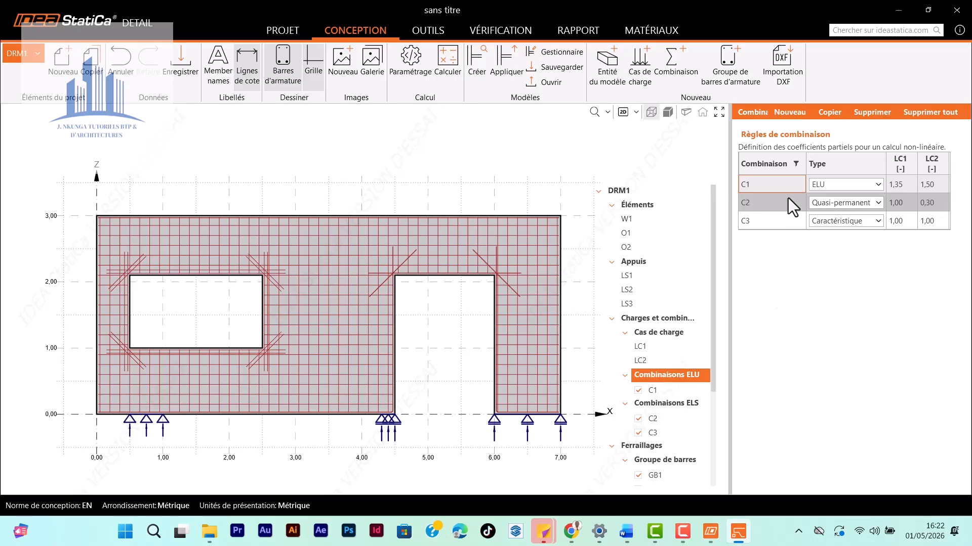
{"action": "left_click", "coordinate": [881, 185]}
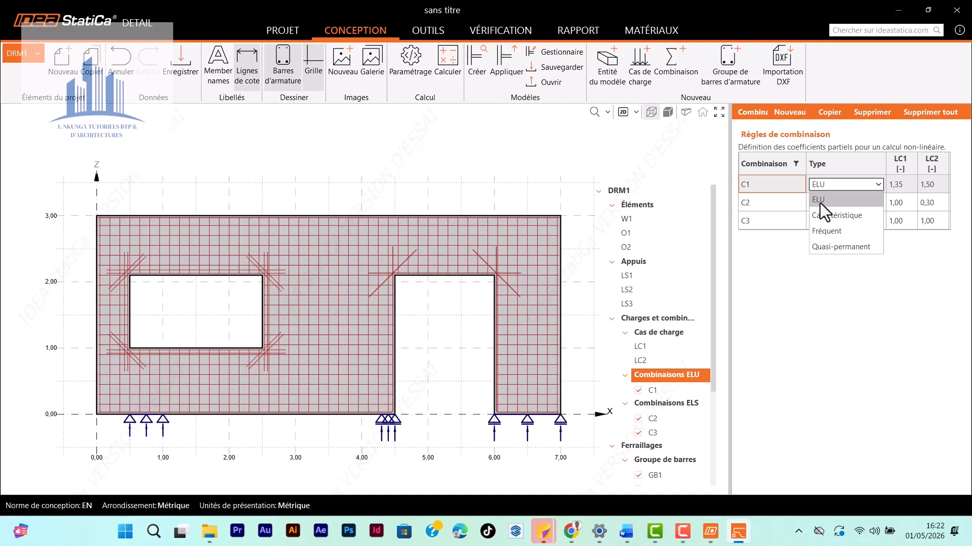
{"action": "left_click", "coordinate": [820, 200]}
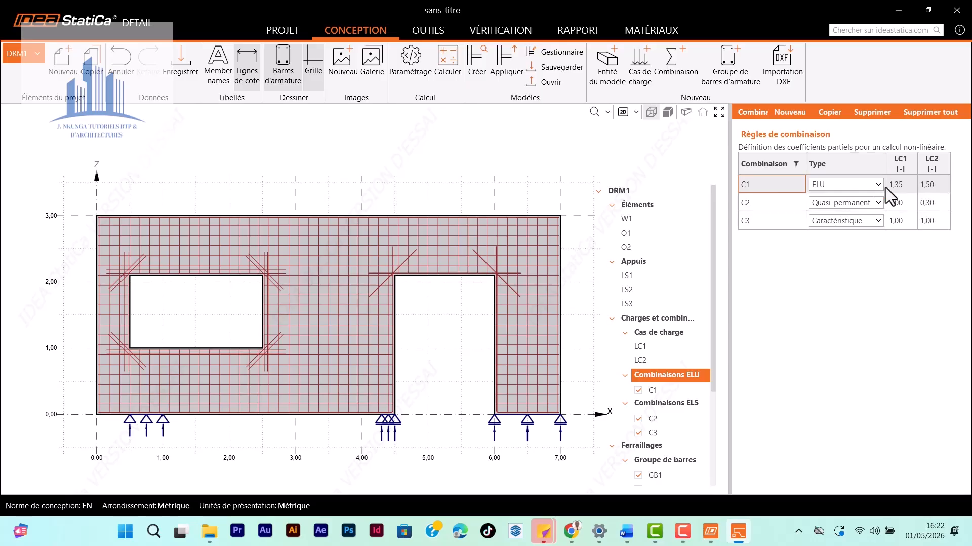